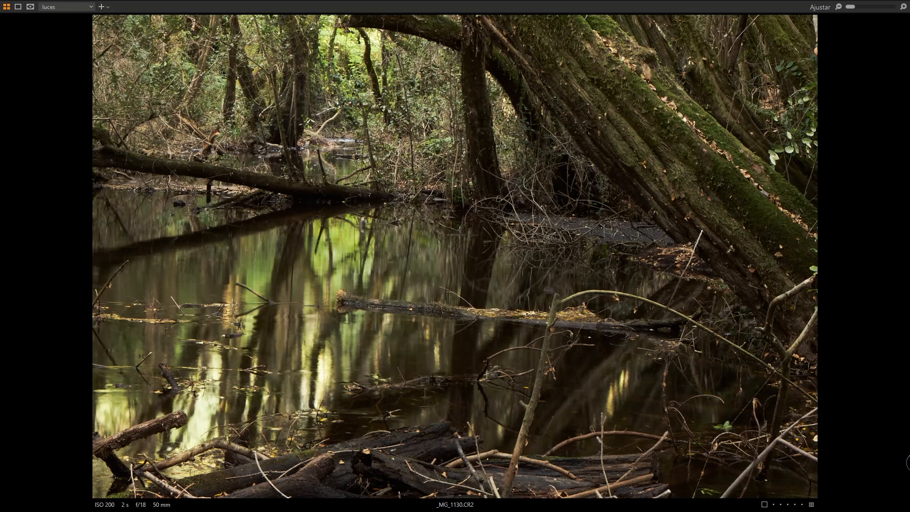
- Compare the before and after versions of the photo using the split-view divider
key("shift+y")
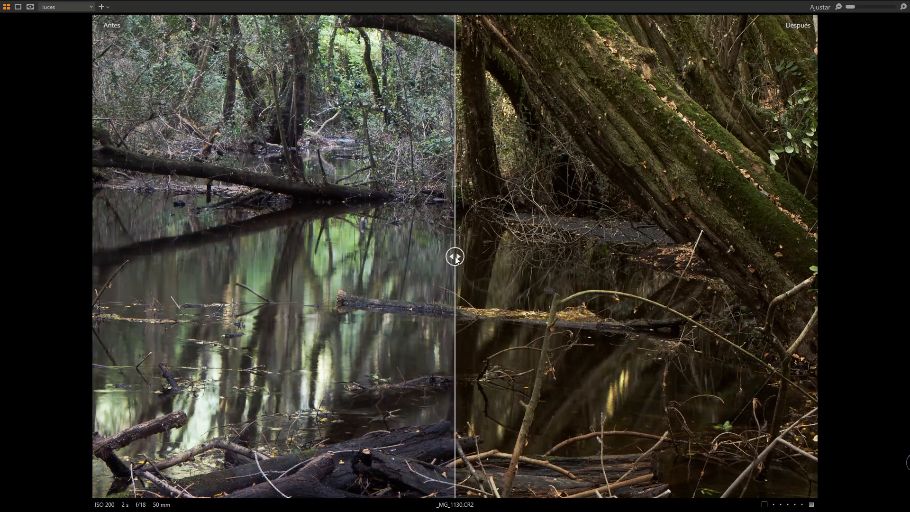
left_click_drag(455, 258, 843, 265)
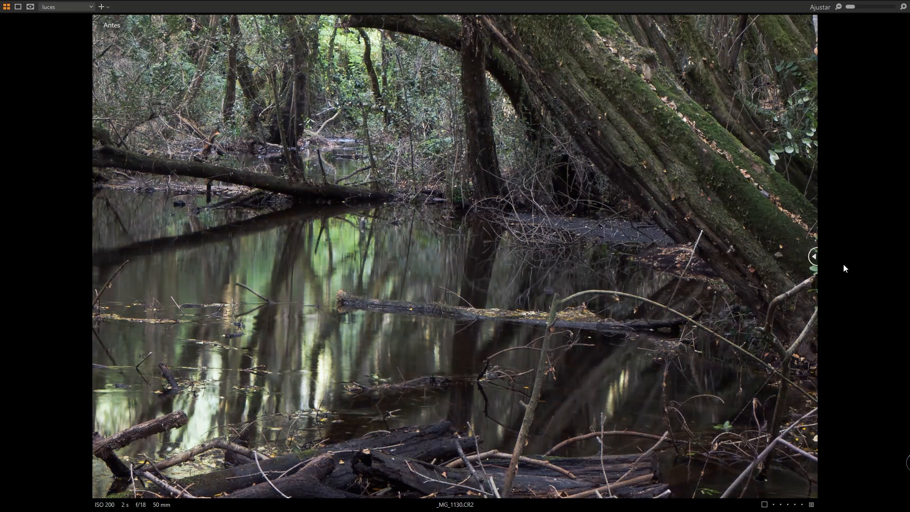
key("shift+y")
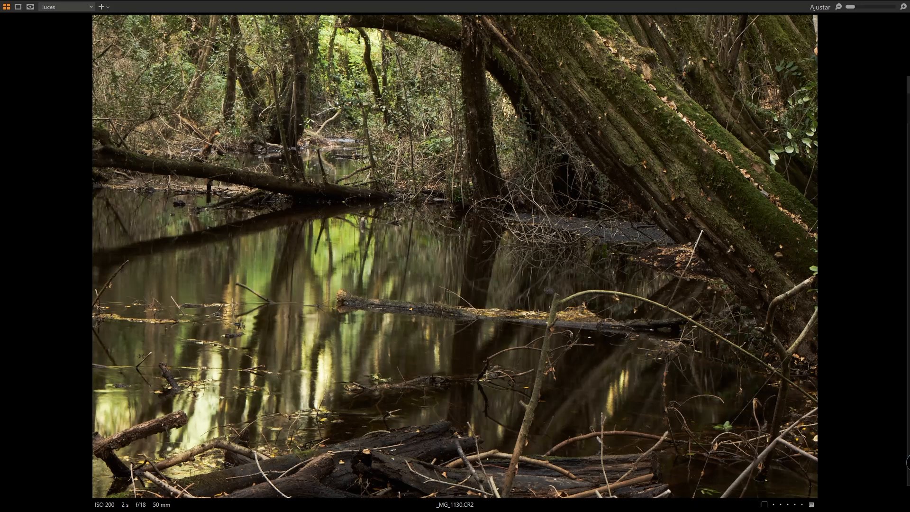
key("y")
left_click_drag(96, 256, 43, 284)
left_click_drag(96, 256, 786, 256)
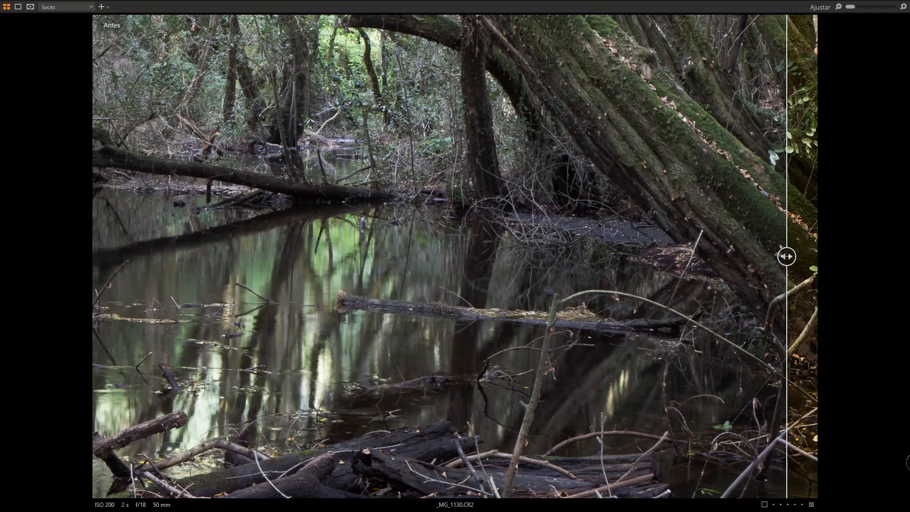
left_click_drag(787, 256, 81, 277)
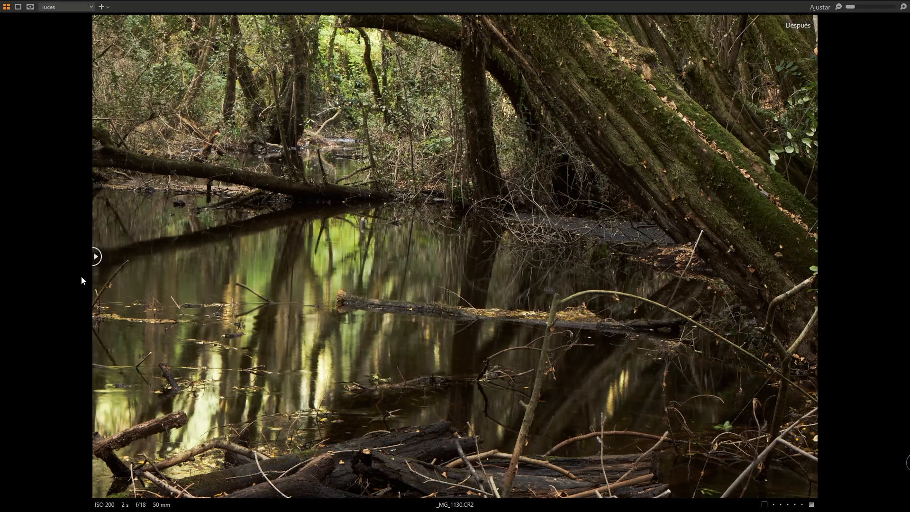
left_click_drag(81, 277, 891, 267)
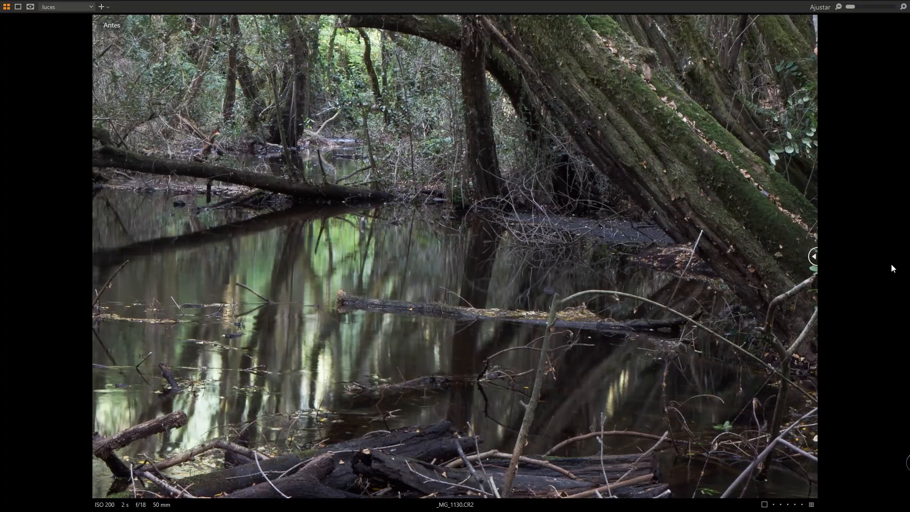
- Show the tool panels and examine the lens correction profile options
key("ctrl+t")
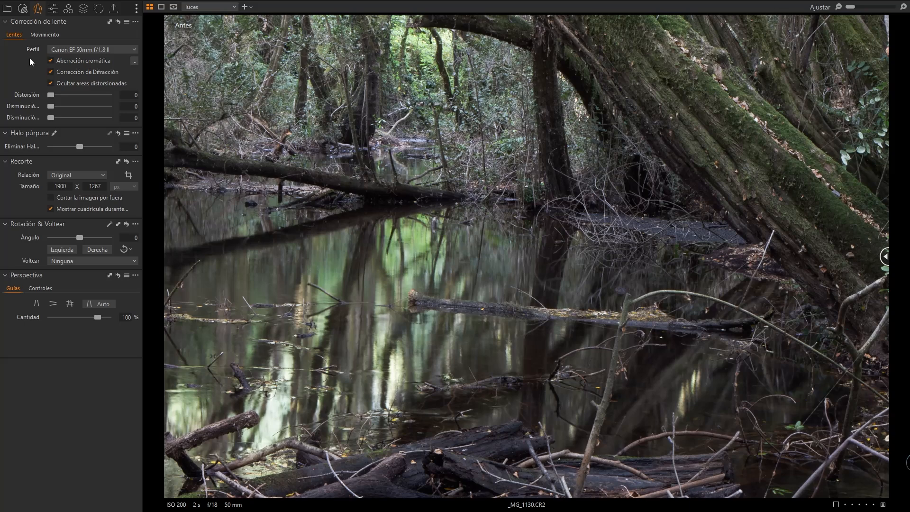
left_click(92, 50)
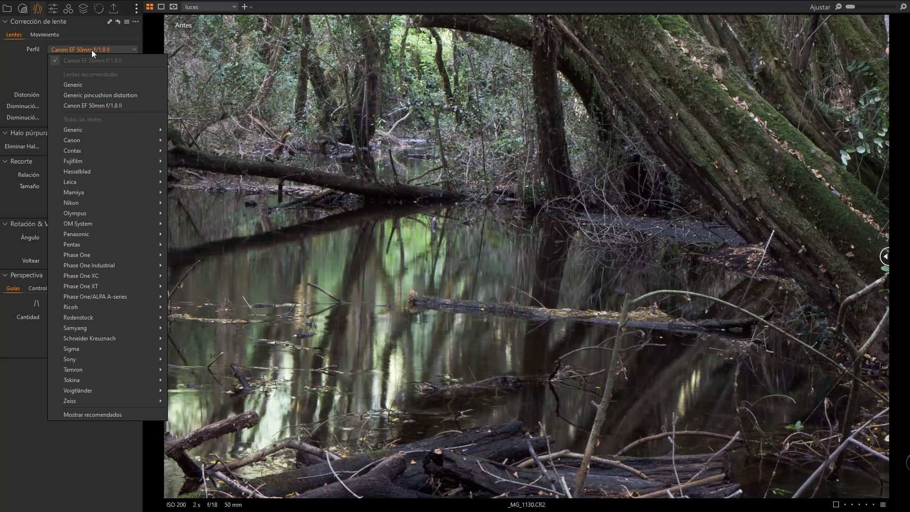
left_click(36, 66)
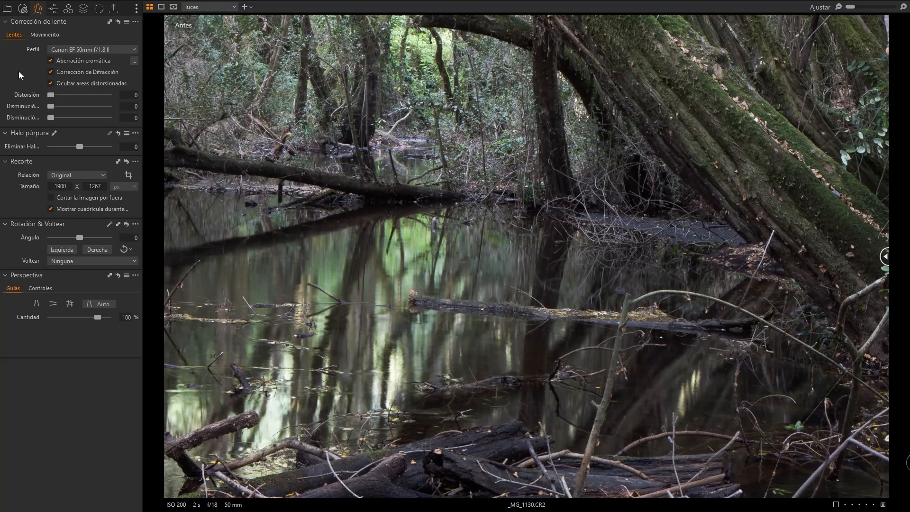
left_click(92, 49)
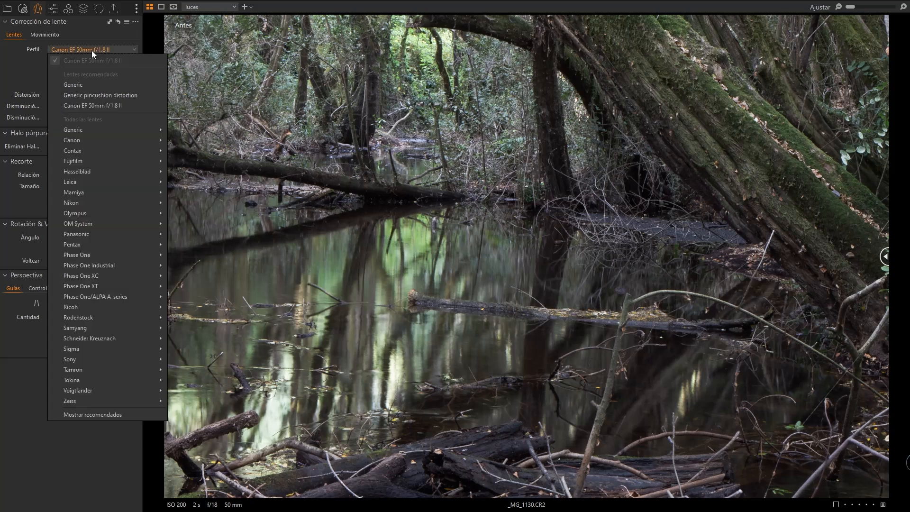
mouse_move(78, 142)
left_click(26, 82)
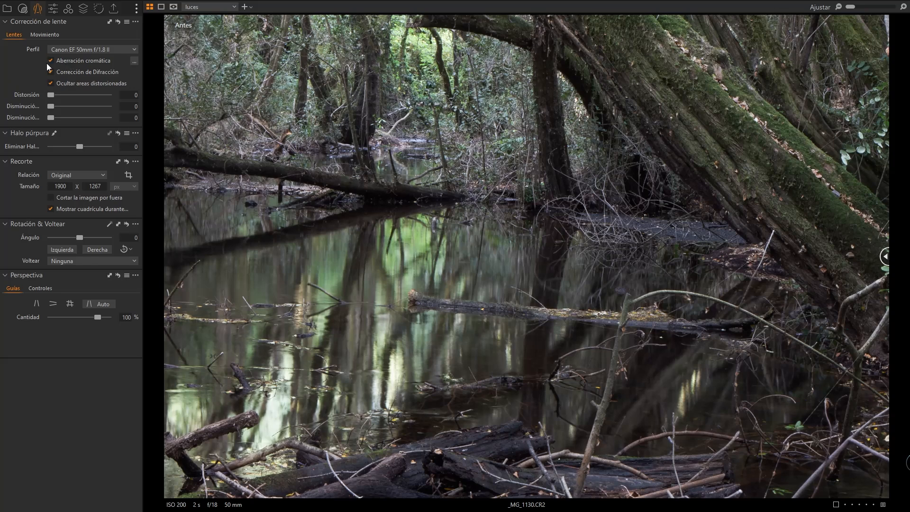
left_click(89, 49)
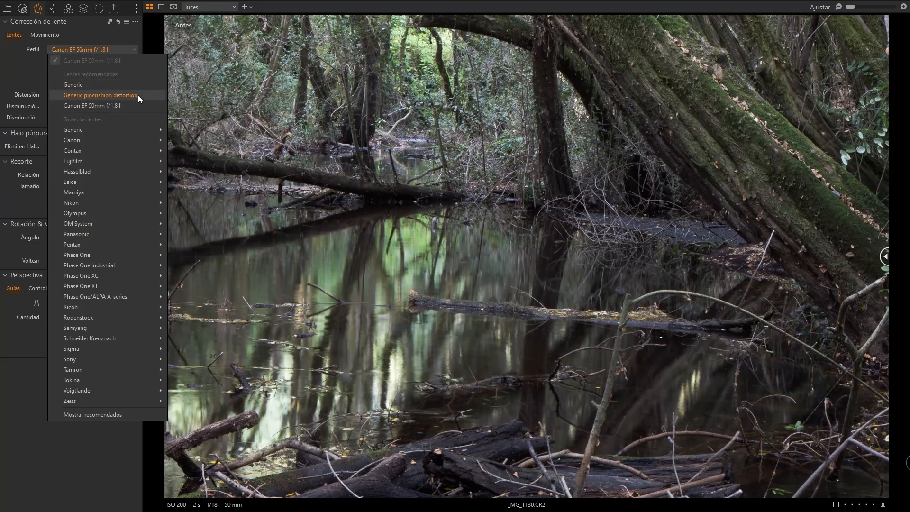
left_click(26, 75)
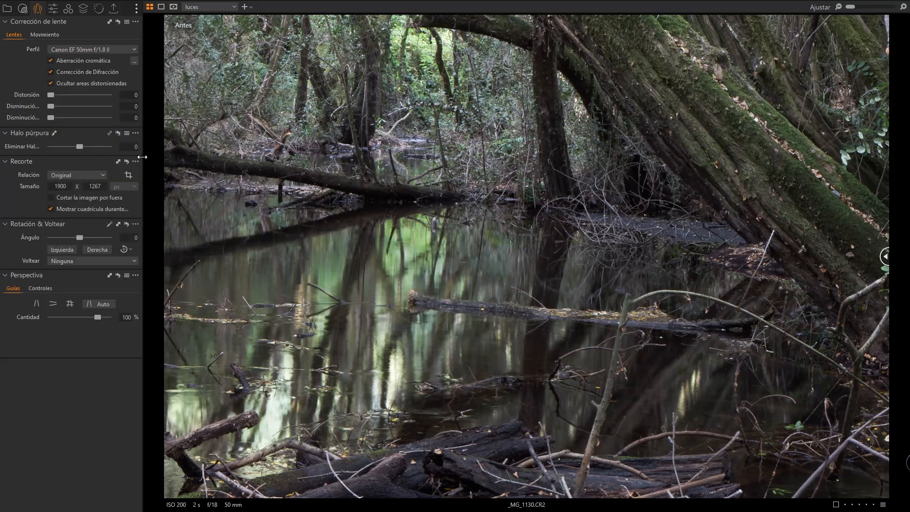
- Try raising the exposure in the Exposure tool and reset it to zero
left_click(54, 10)
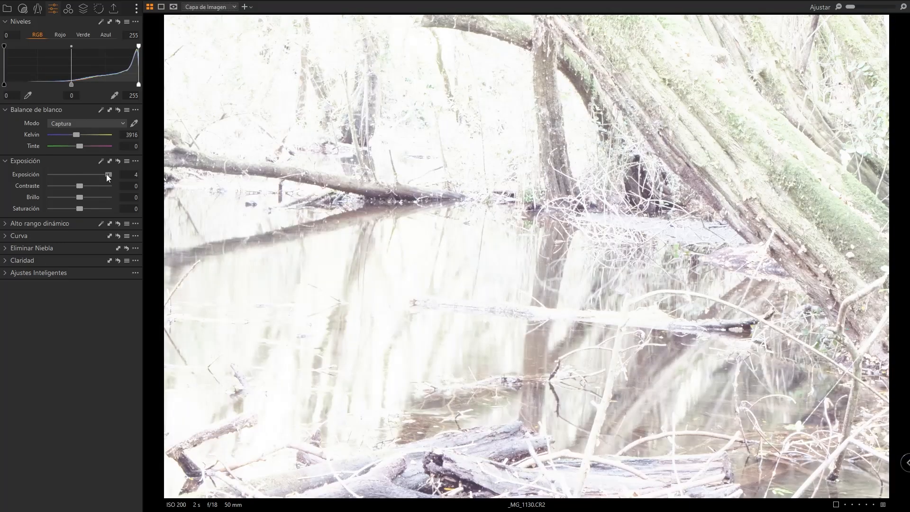
left_click_drag(106, 174, 89, 177)
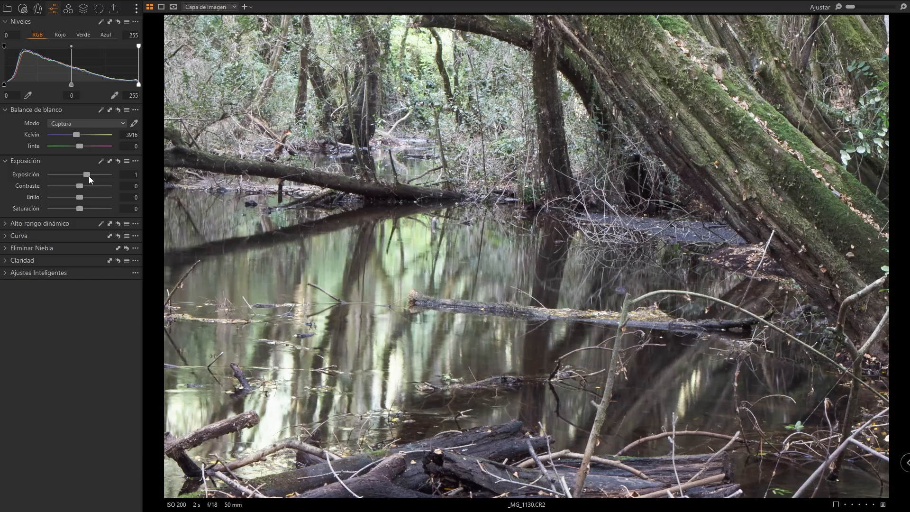
double_click(89, 175)
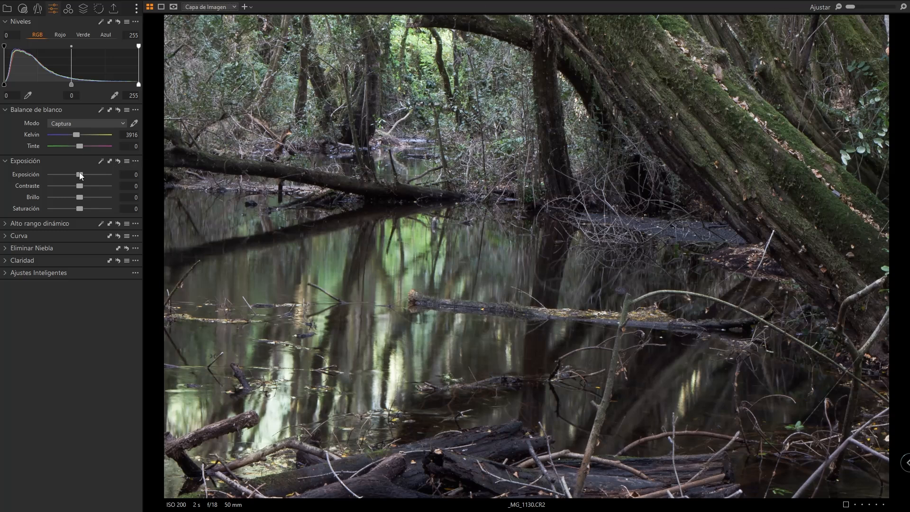
left_click_drag(79, 174, 80, 174)
scroll(80, 174, "up", 12)
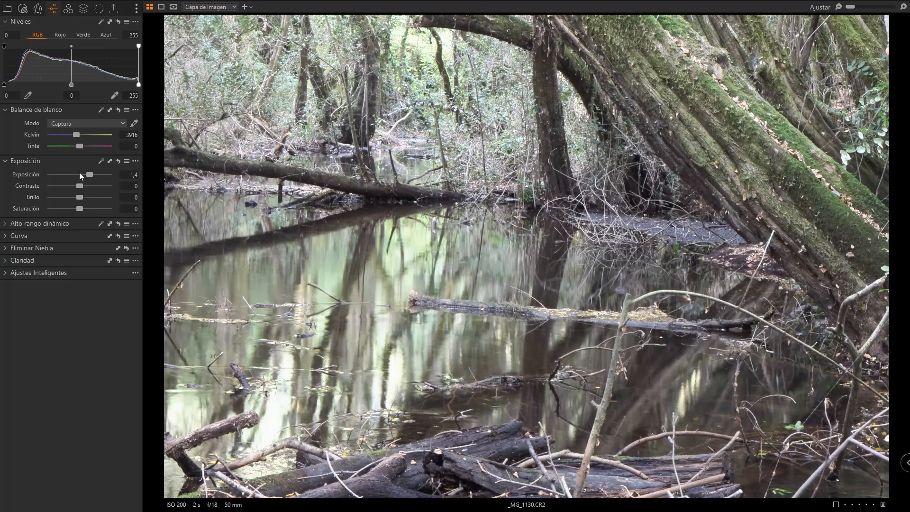
double_click(79, 173)
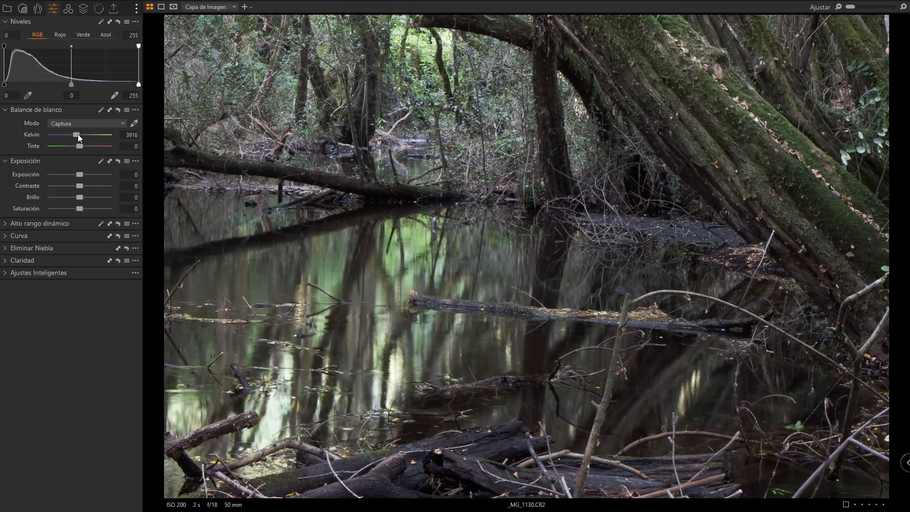
- Set the white balance temperature to 5000 K
scroll(75, 134, "up", 3)
scroll(75, 135, "up", 2)
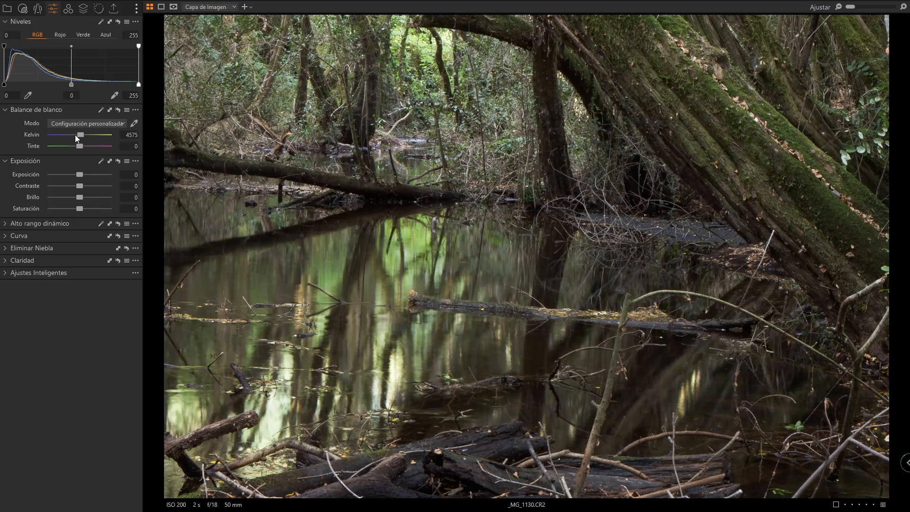
scroll(75, 134, "up", 3)
scroll(75, 135, "up", 4)
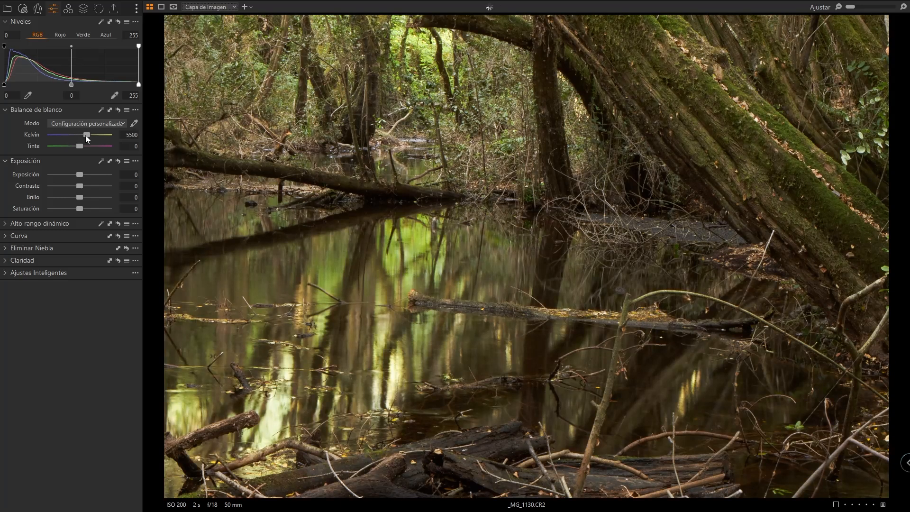
scroll(86, 135, "down", 2)
scroll(85, 135, "down", 2)
- Fine-tune the exposure slider slightly below zero
left_click_drag(82, 171, 80, 175)
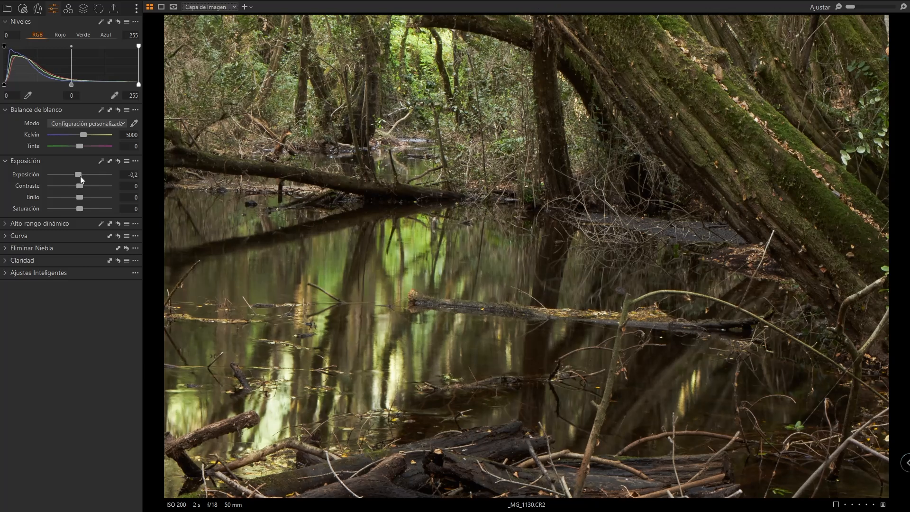
double_click(80, 175)
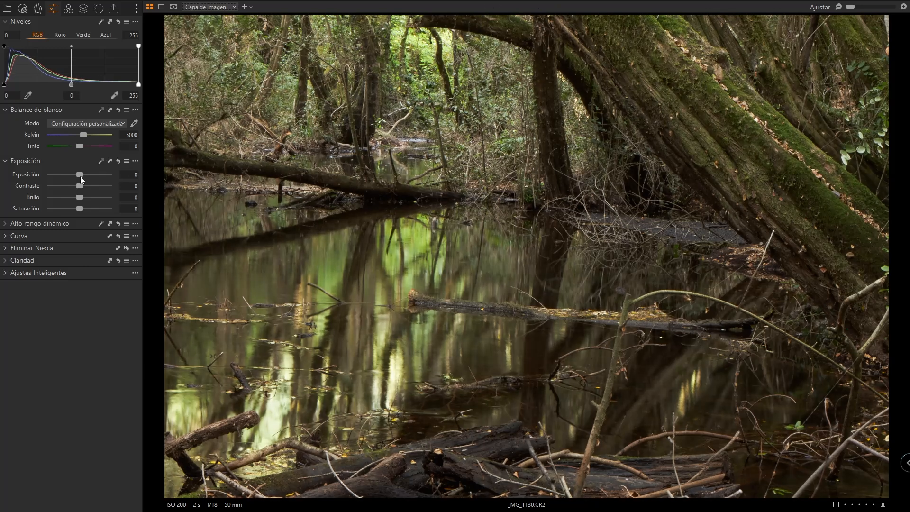
scroll(81, 175, "down", 6)
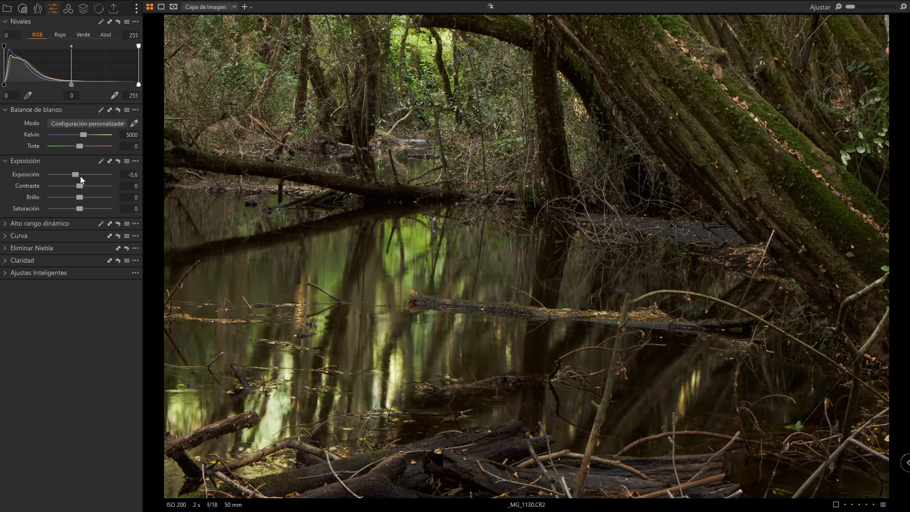
double_click(81, 175)
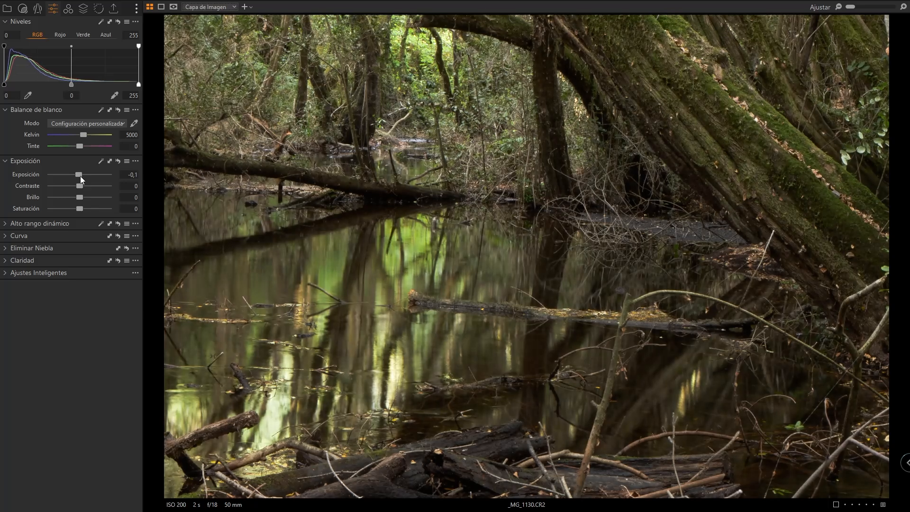
scroll(80, 176, "down", 2)
- Lower the High Dynamic Range shadows and black sliders to -5
left_click(31, 223)
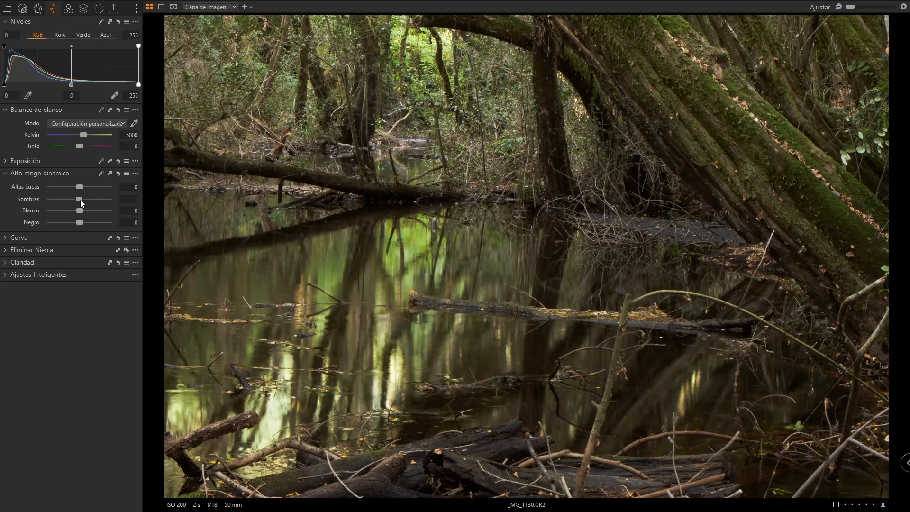
left_click_drag(80, 200, 79, 200)
left_click_drag(81, 221, 80, 222)
- Examine the Curve and Clarity tools
left_click(5, 173)
left_click(5, 186)
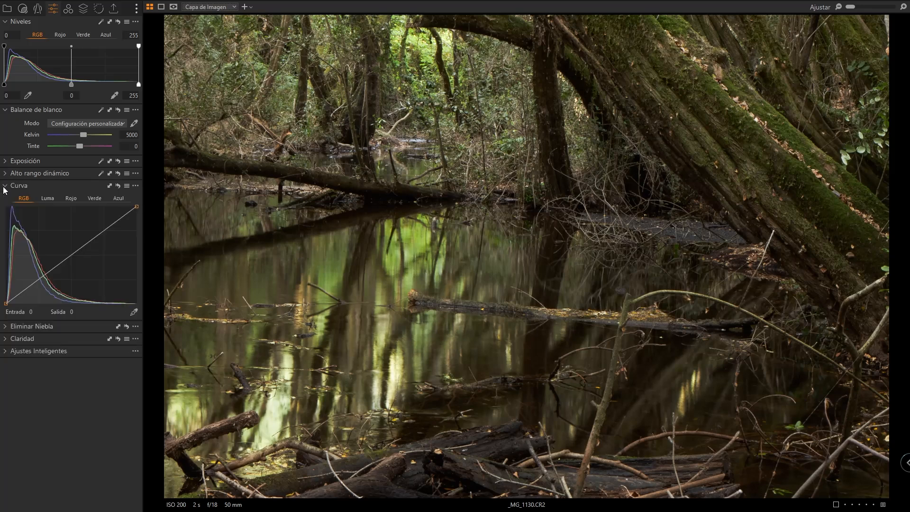
left_click(5, 186)
left_click(5, 185)
left_click(5, 187)
left_click(5, 198)
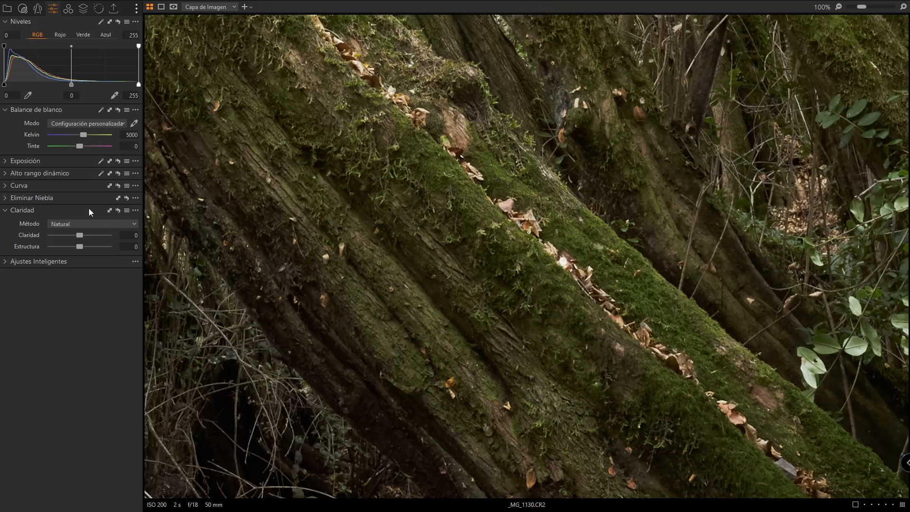
- Inspect details of the photo at 100% zoom
double_click(383, 364)
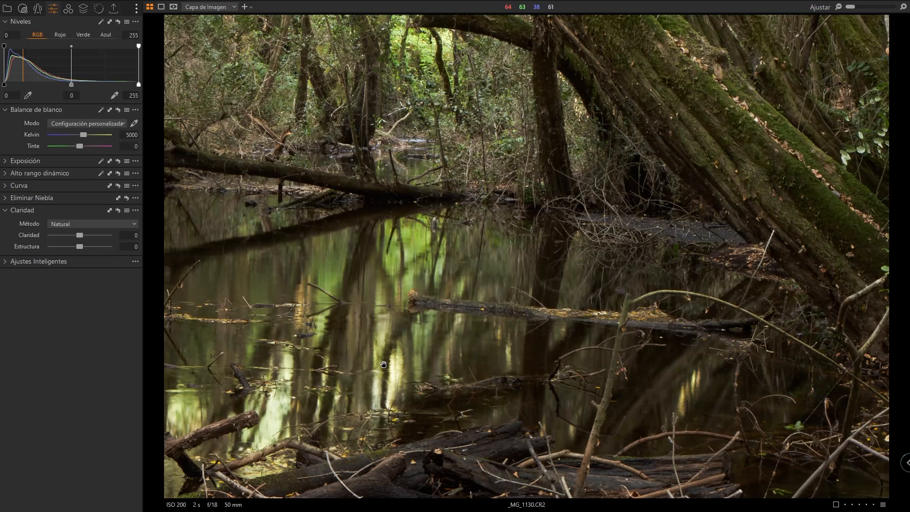
double_click(591, 246)
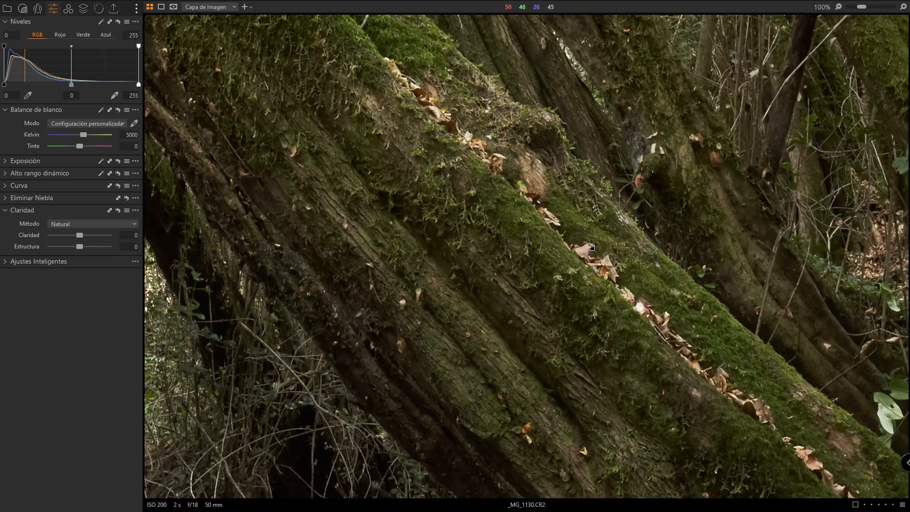
double_click(539, 218)
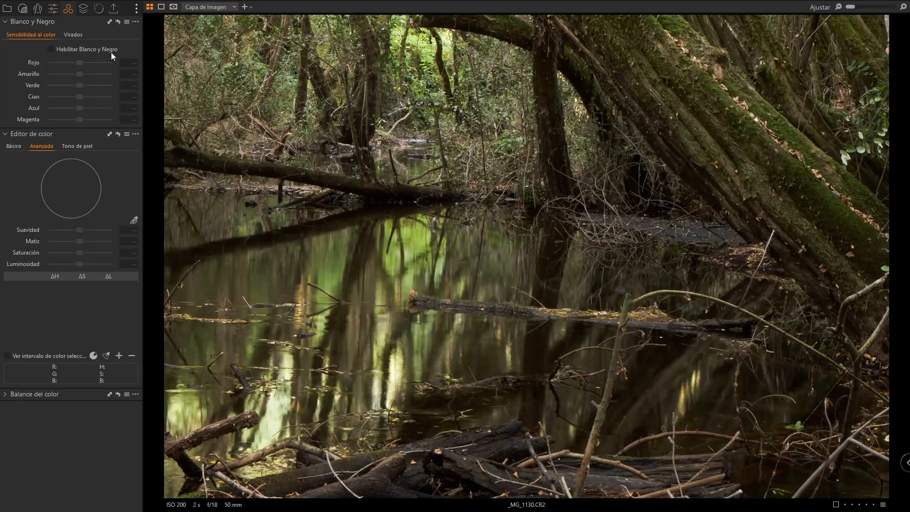
- Create a new adjustment layer and fill its mask
left_click(84, 9)
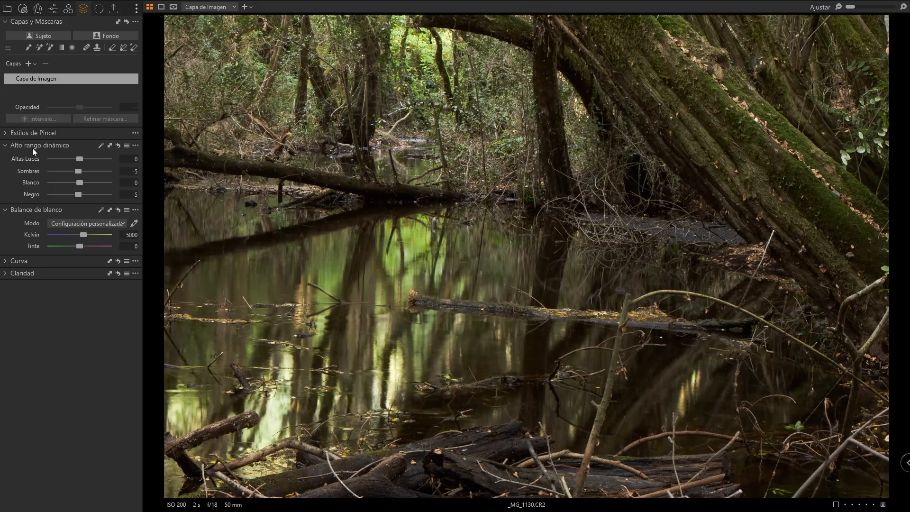
left_click(29, 63)
right_click(26, 79)
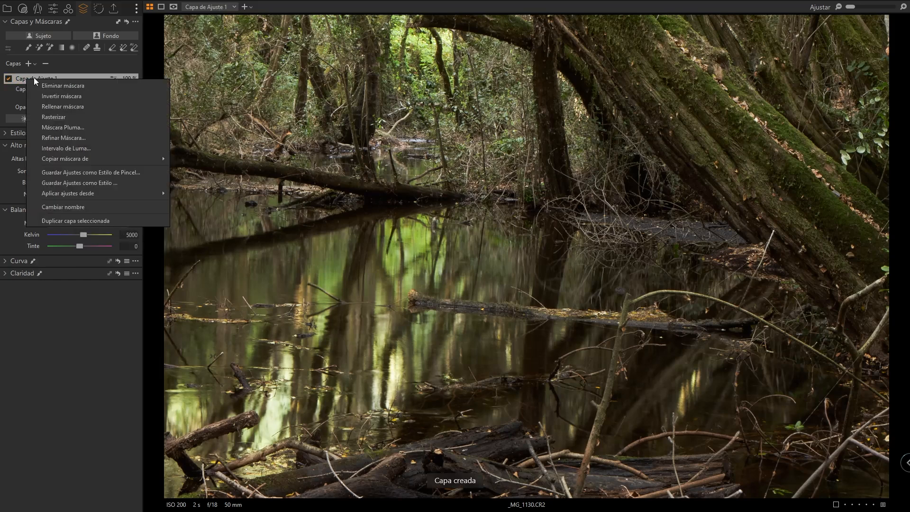
left_click(27, 76)
right_click(27, 77)
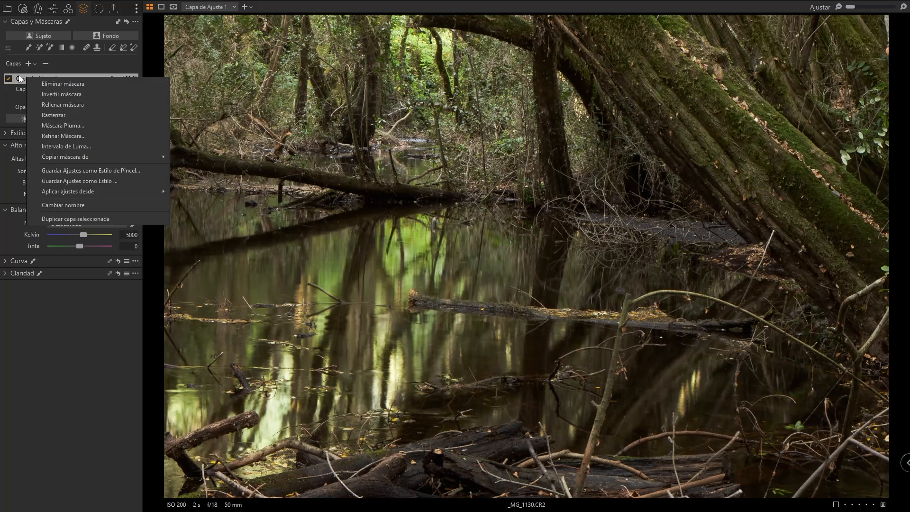
right_click(19, 75)
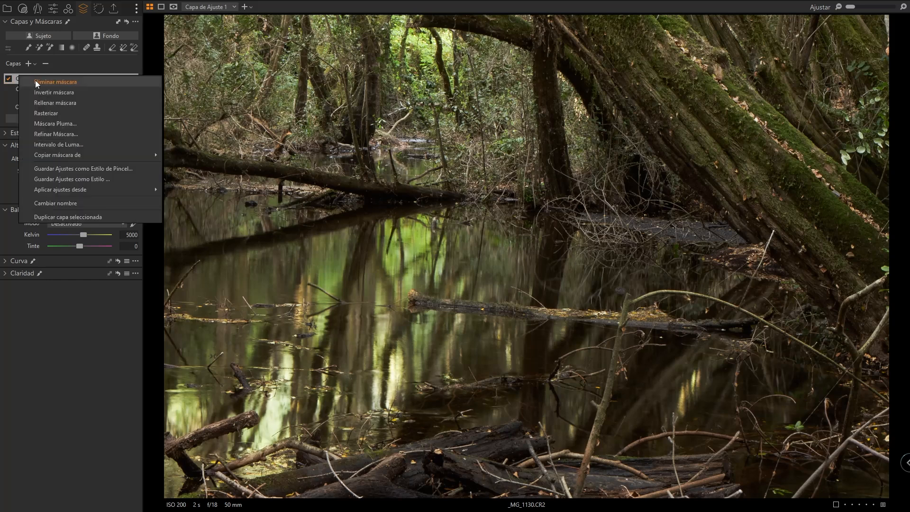
left_click(78, 102)
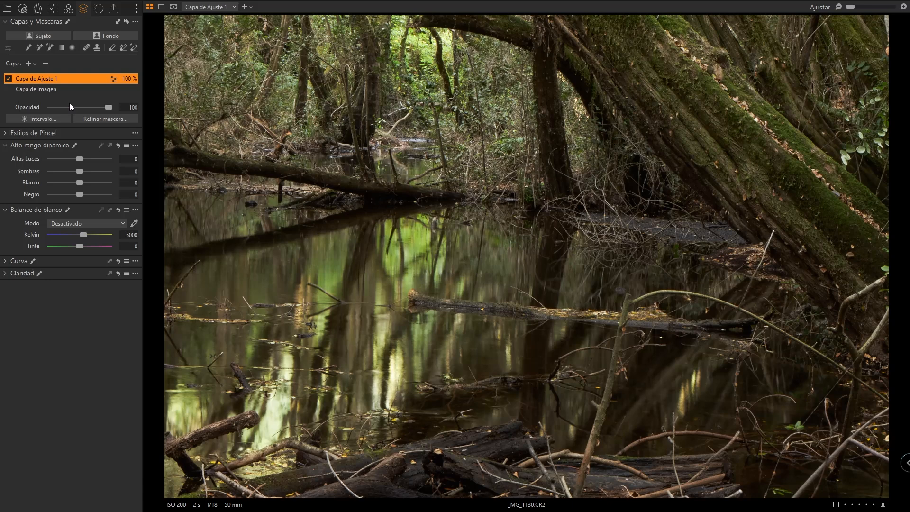
- Show the mask and add a Luma Range to the adjustment layer, raising the lower range limit to about 140
key("m")
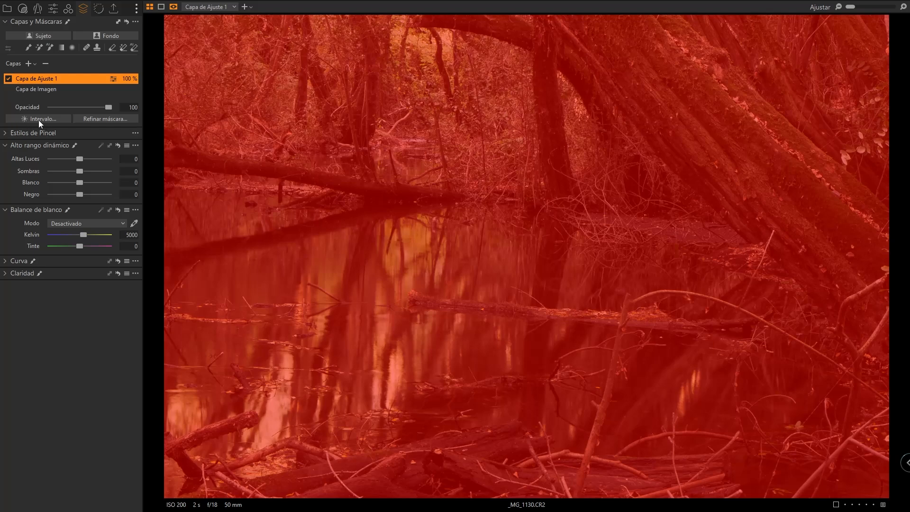
right_click(45, 82)
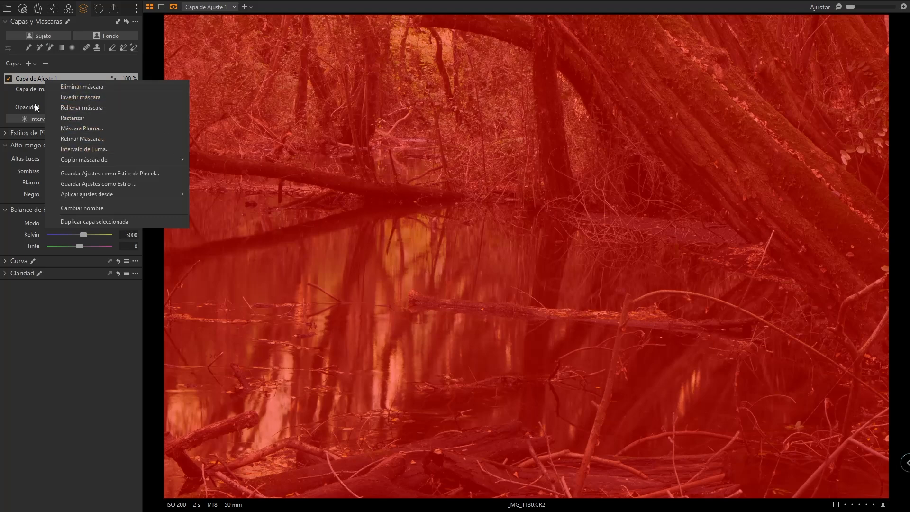
left_click(75, 146)
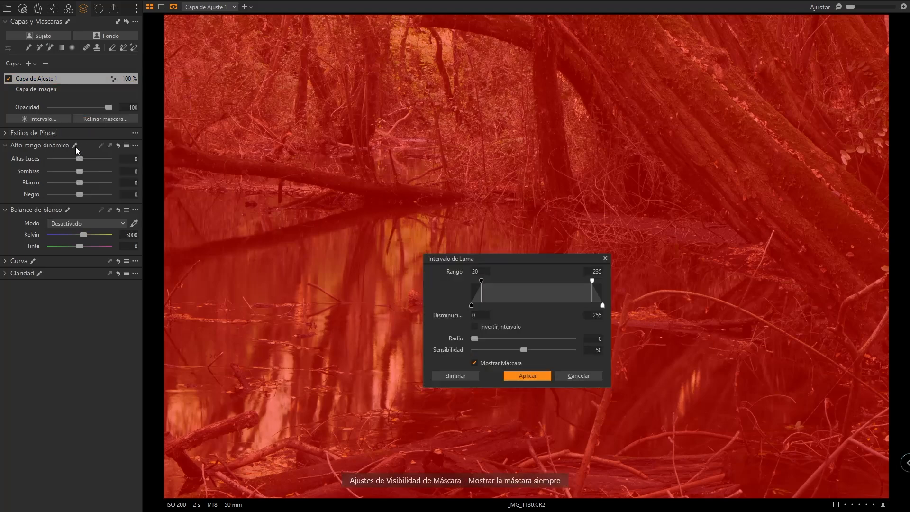
left_click_drag(525, 259, 295, 246)
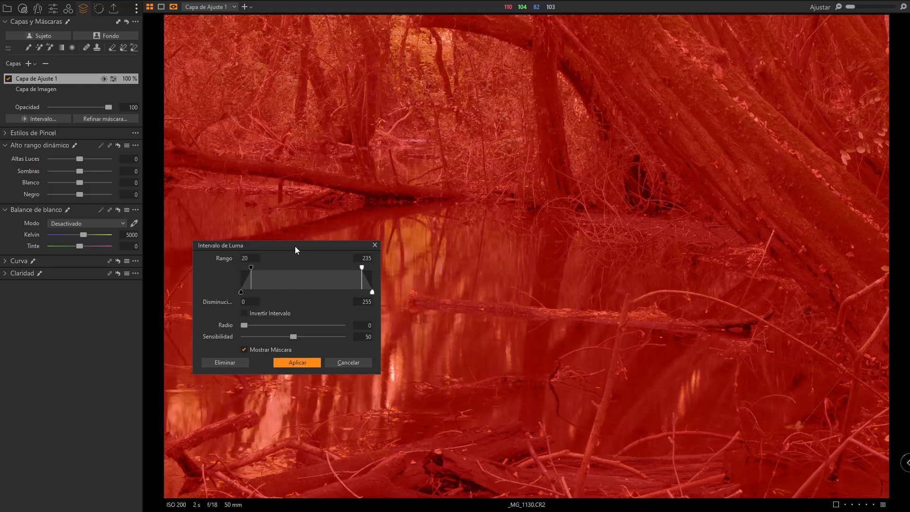
left_click_drag(251, 267, 250, 266)
left_click_drag(251, 268, 313, 273)
left_click_drag(255, 246, 642, 123)
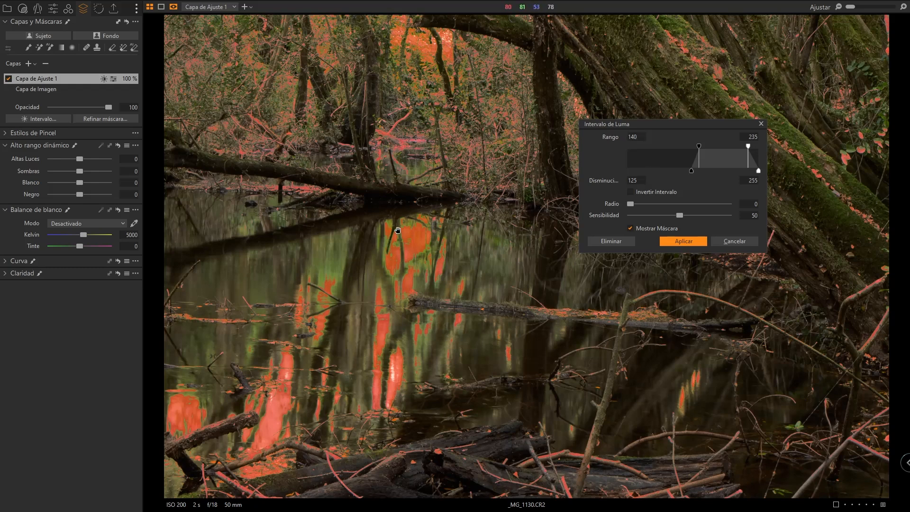
- Refine the luma range to 150–235 with the lower falloff around 135, and apply it
left_click(642, 137)
left_click(631, 180)
left_click_drag(691, 170, 627, 171)
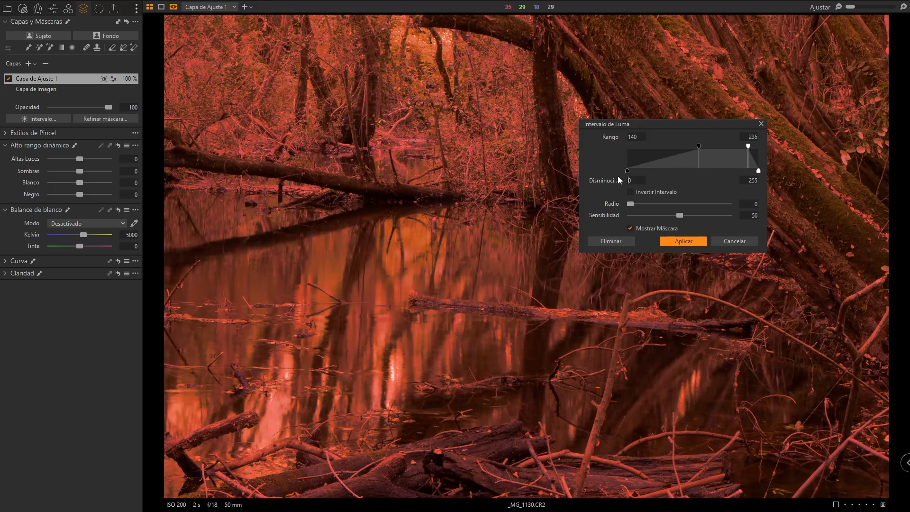
left_click_drag(627, 171, 678, 171)
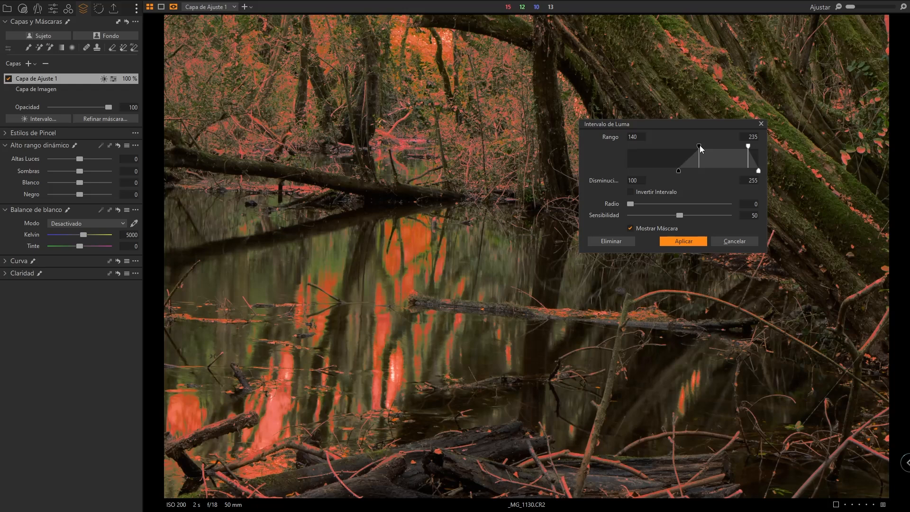
left_click(642, 139)
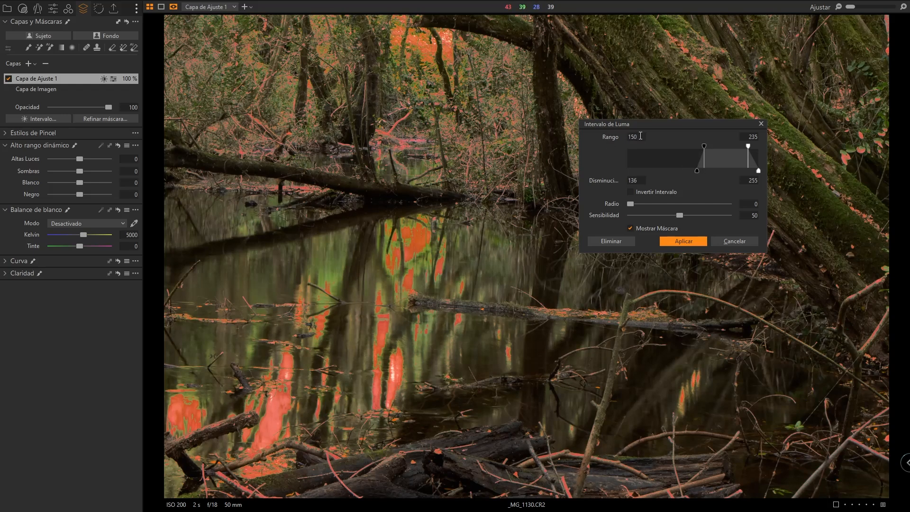
left_click(639, 180)
key("Down")
left_click(682, 241)
- Rename the adjustment layer as luces
double_click(37, 78)
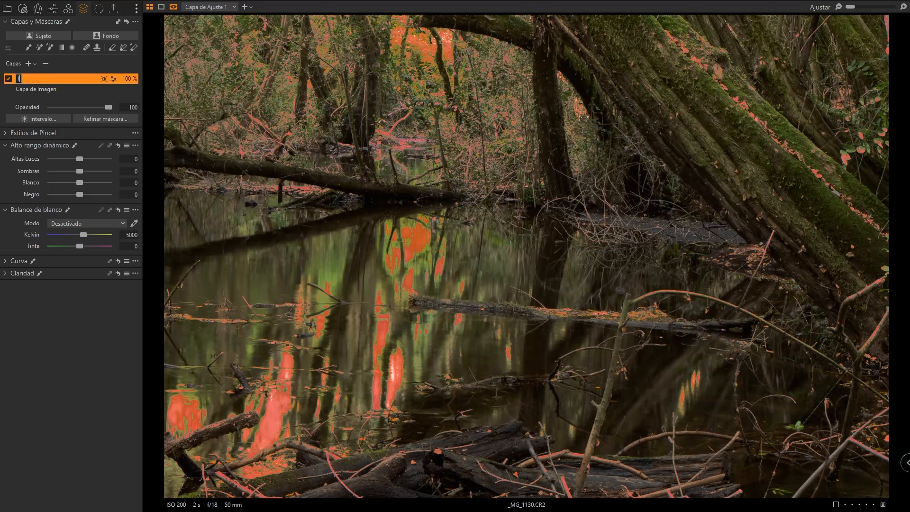
type("luces")
key("Return")
- Add a new adjustment layer and name it sombras
left_click(30, 65)
double_click(32, 77)
type("sombras")
key("Return")
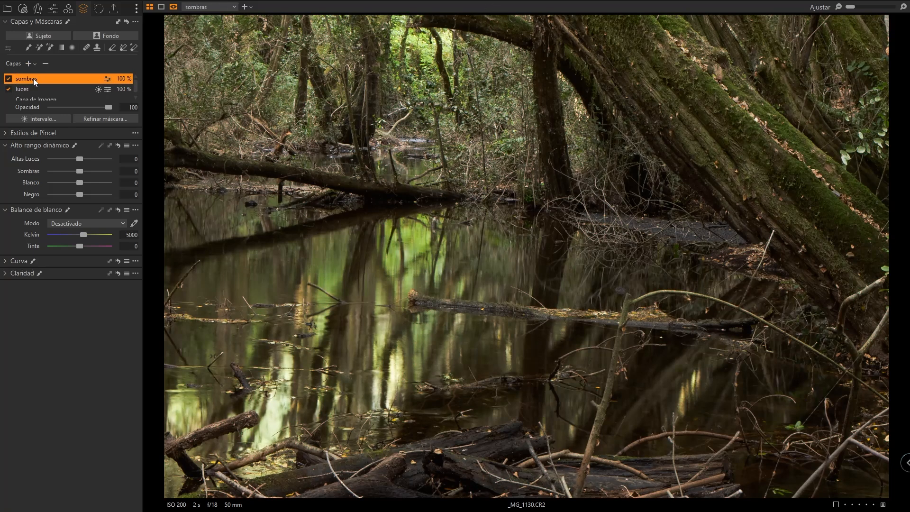
- Apply a Luma Range mask to the sombras layer covering the darkest tones, with the upper falloff set to 60
right_click(33, 78)
left_click(82, 96)
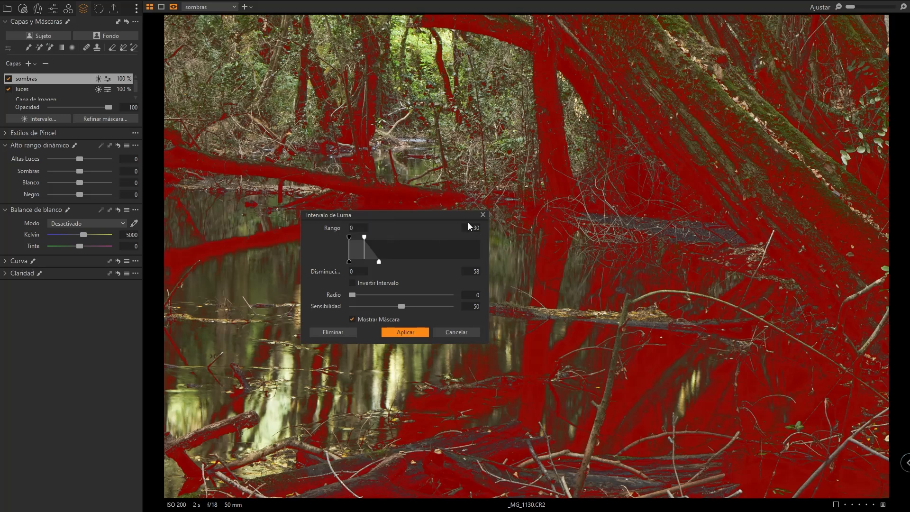
left_click(352, 228)
left_click(467, 230)
double_click(474, 227)
double_click(468, 270)
type("60")
key("Return")
double_click(356, 227)
left_click(465, 226)
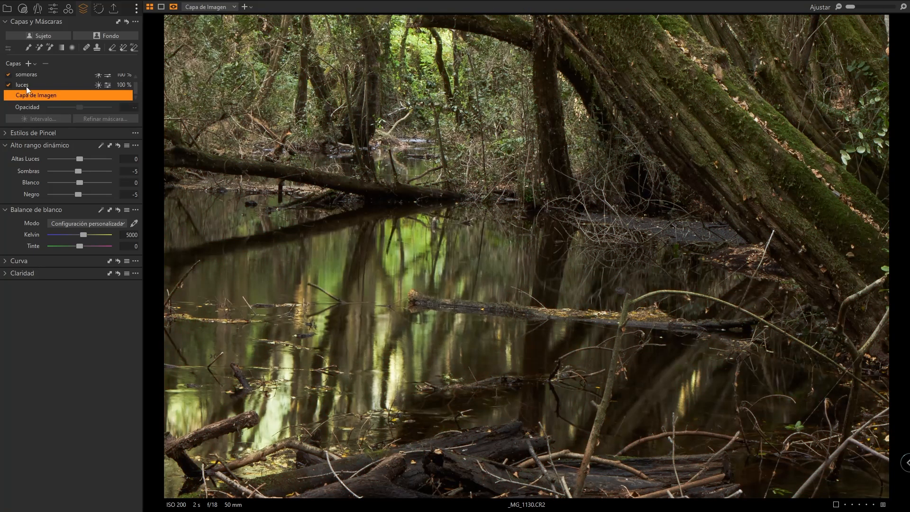
- Compare the masks of the luces and sombras layers, then hide the mask overlay
left_click(26, 87)
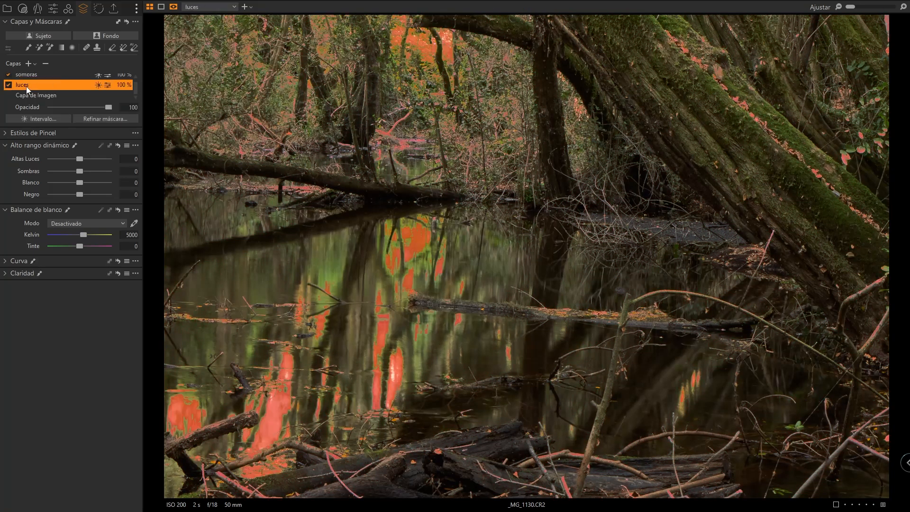
left_click(29, 75)
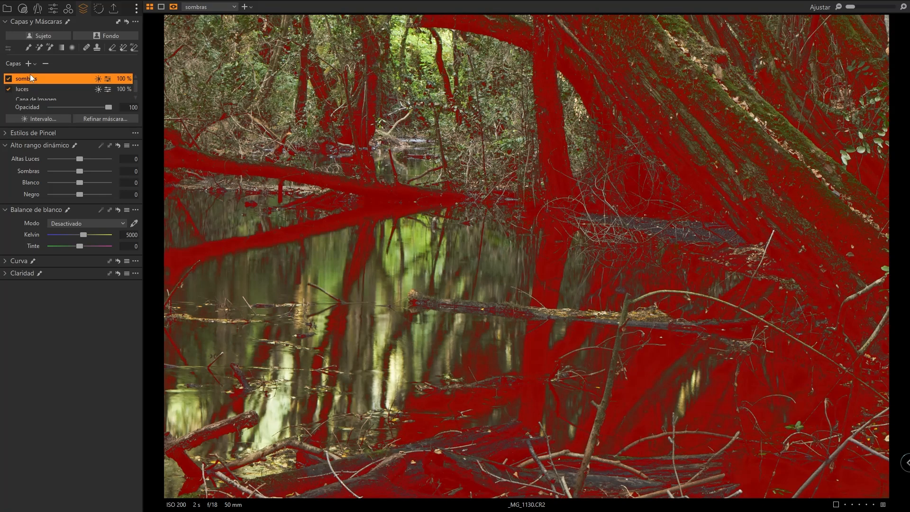
key("m")
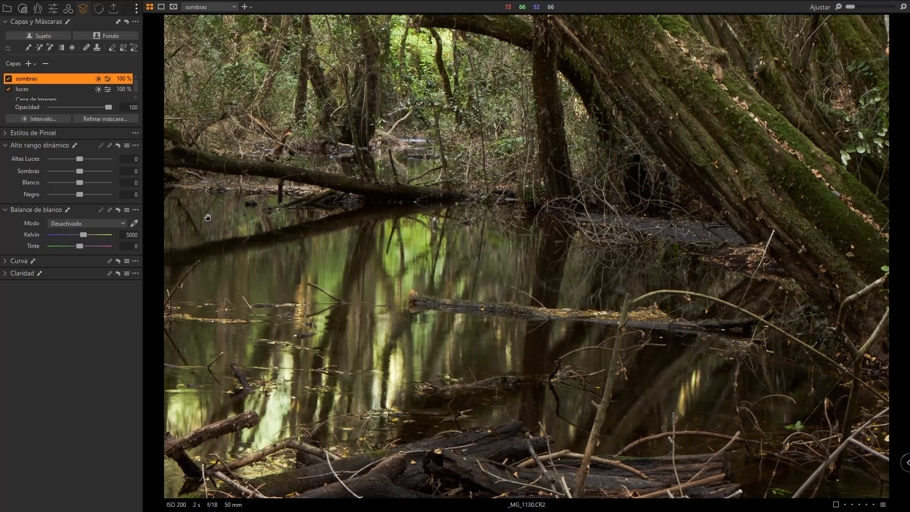
- Open the sharpening tool and inspect the mossy tree trunk at 100% zoom
left_click(6, 274)
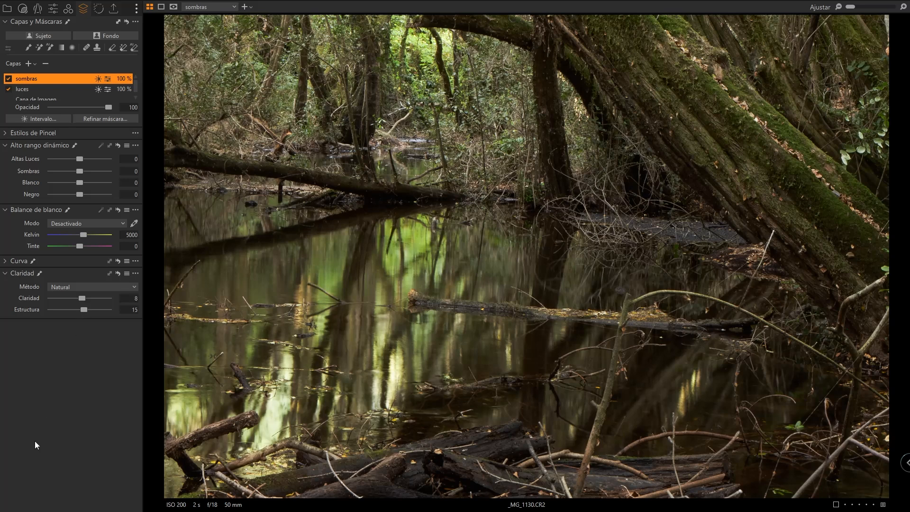
left_click(99, 8)
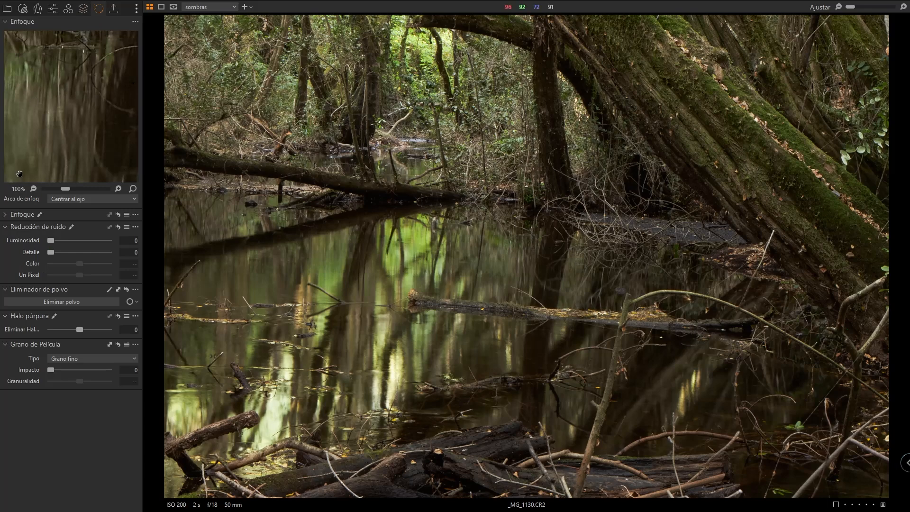
left_click(6, 215)
double_click(717, 108)
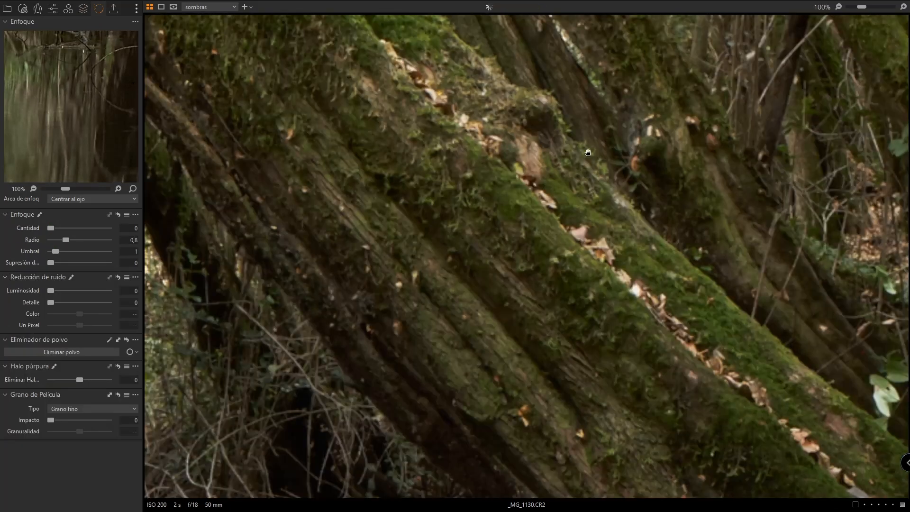
double_click(435, 141)
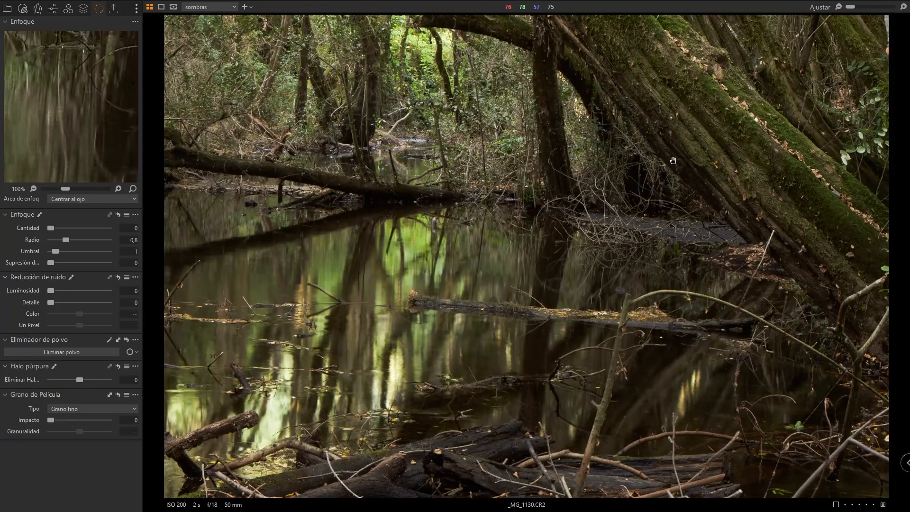
double_click(686, 80)
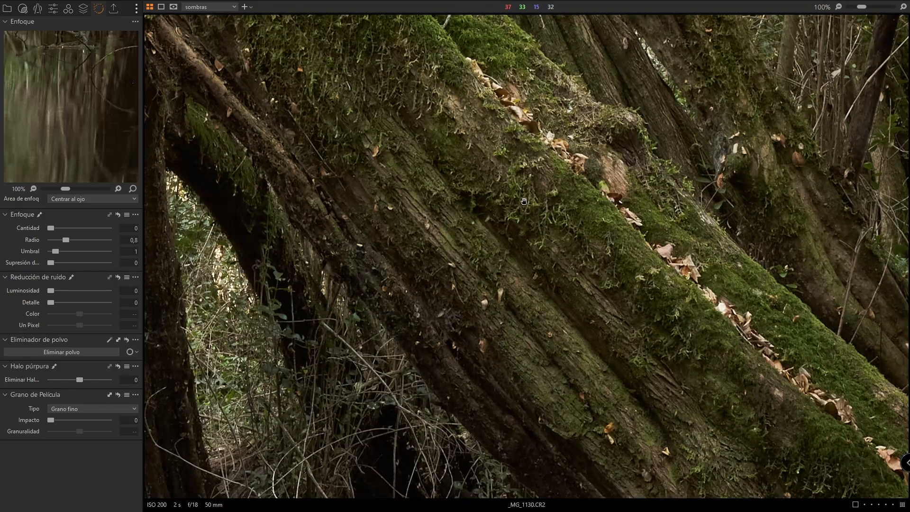
left_click_drag(345, 77, 517, 61)
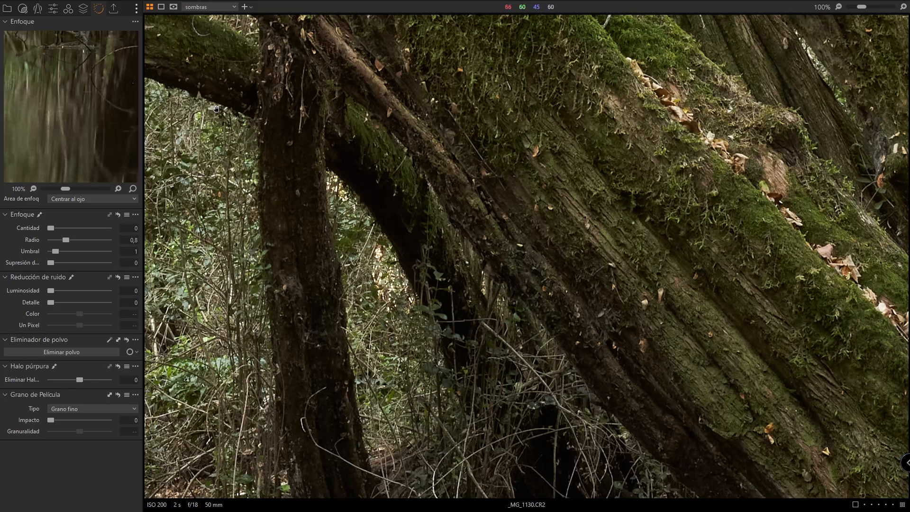
- Apply the Soft image sharpening 1 preset to the sharpening settings
left_click(126, 215)
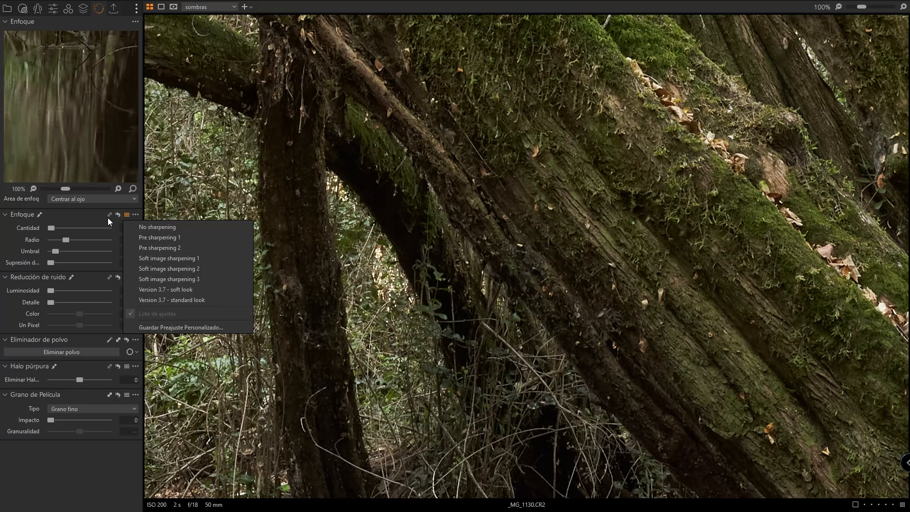
left_click(75, 217)
left_click(16, 214)
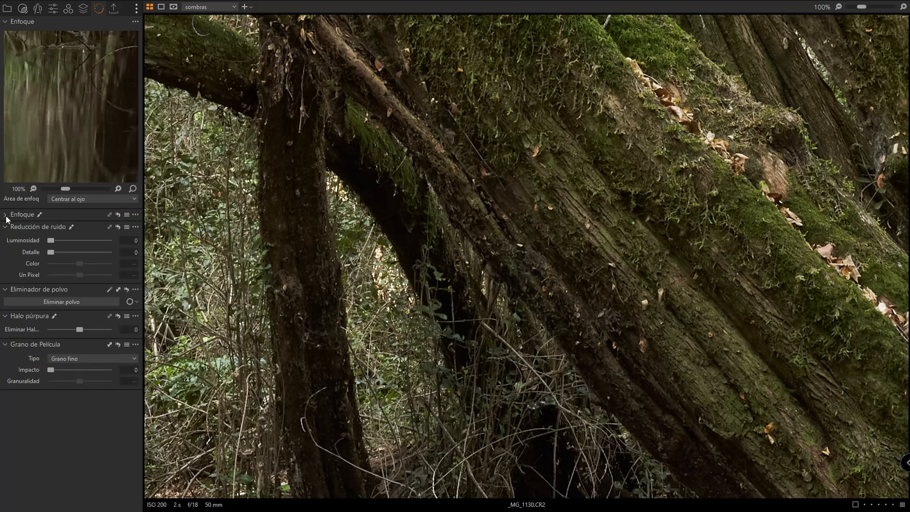
left_click(126, 214)
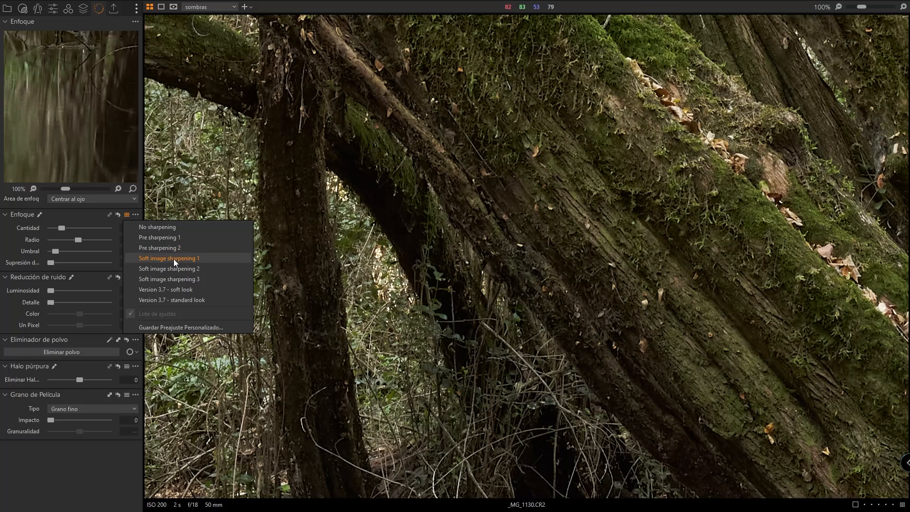
left_click(173, 259)
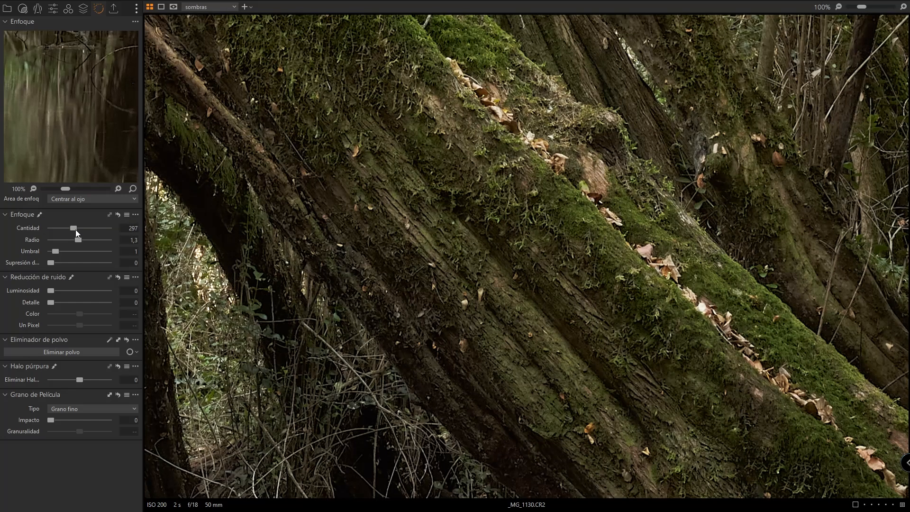
- Try raising the sharpening amount and undo that change
left_click_drag(76, 230, 129, 226)
key("ctrl+z")
left_click_drag(384, 297, 386, 90)
left_click_drag(426, 483, 432, 220)
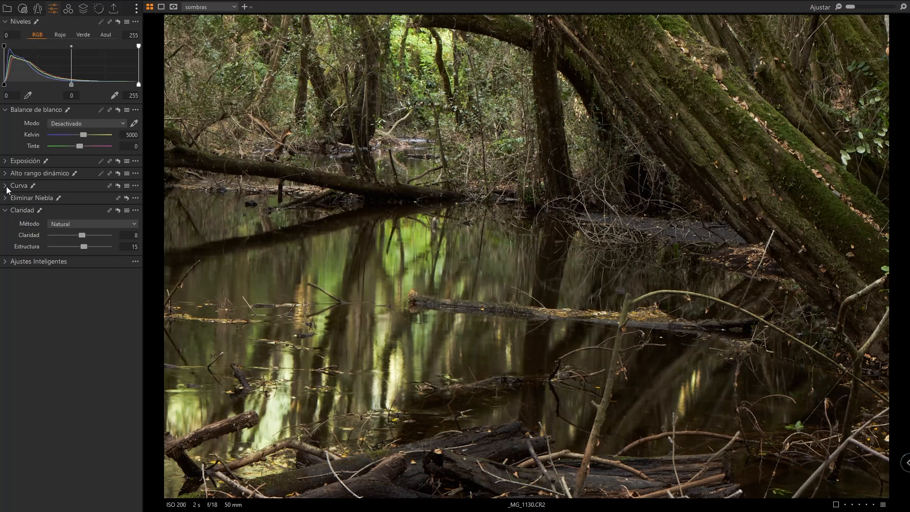
- Lower the exposure to -0.2 and compare it at 100% zoom before returning to the fitted view
left_click(5, 161)
left_click_drag(83, 175, 81, 175)
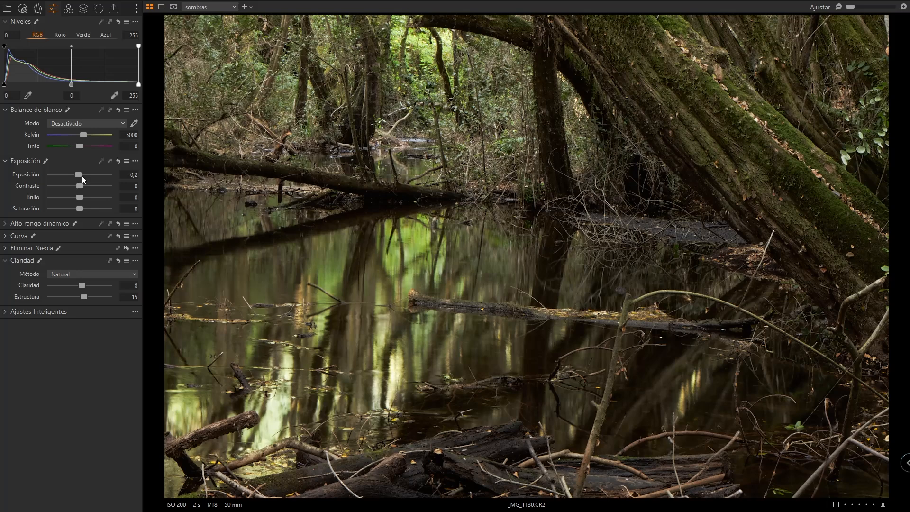
double_click(78, 175)
key("ctrl+alt+0")
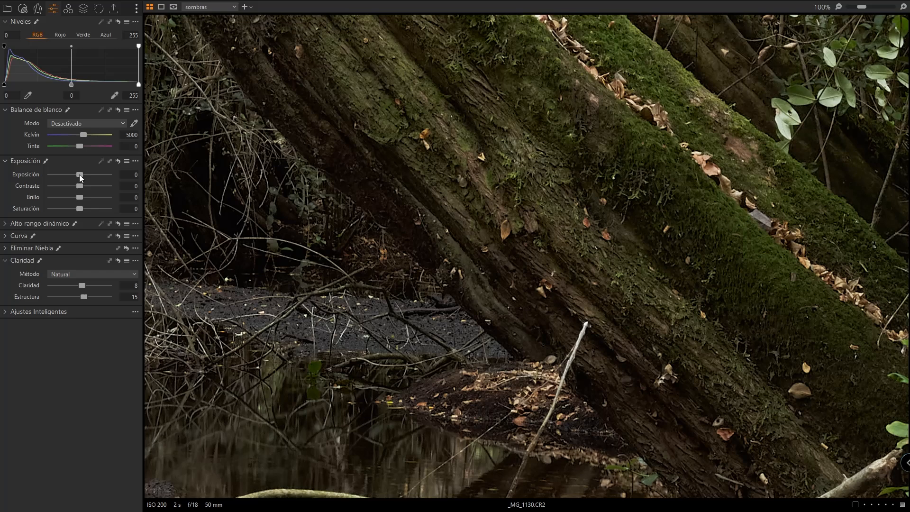
key("ctrl+z")
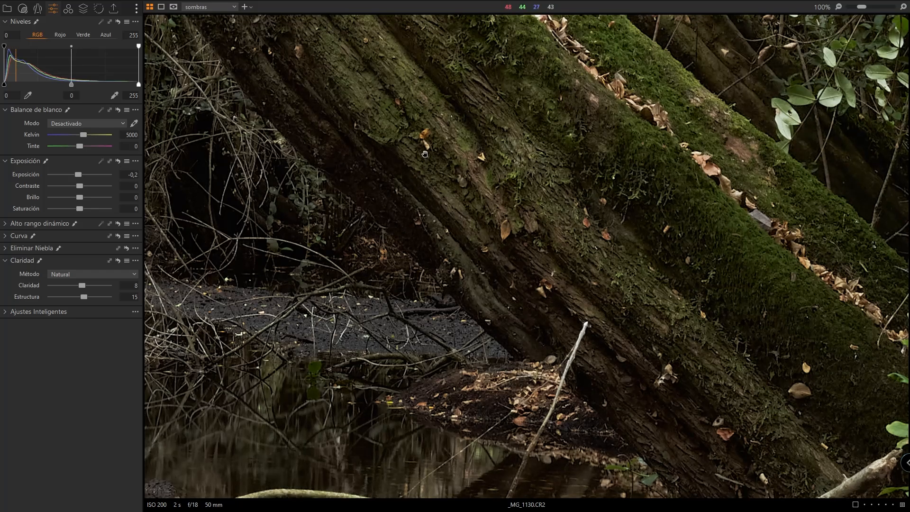
key("ctrl+0")
- Check the sombras layer mask by toggling its overlay on and off
key("m")
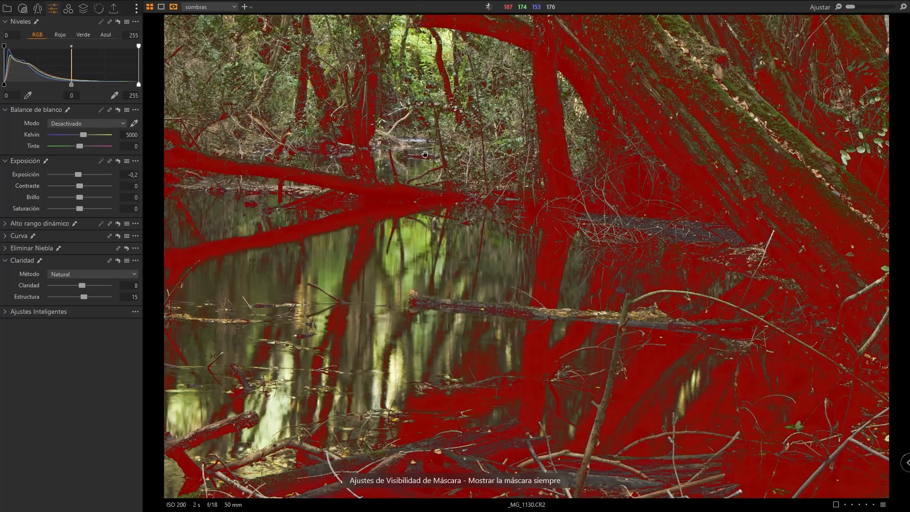
key("m")
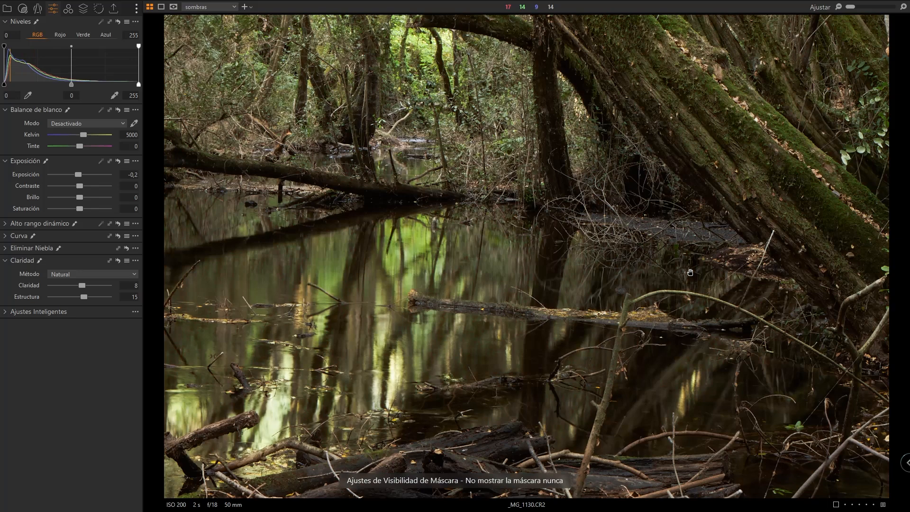
key("m")
key("m")
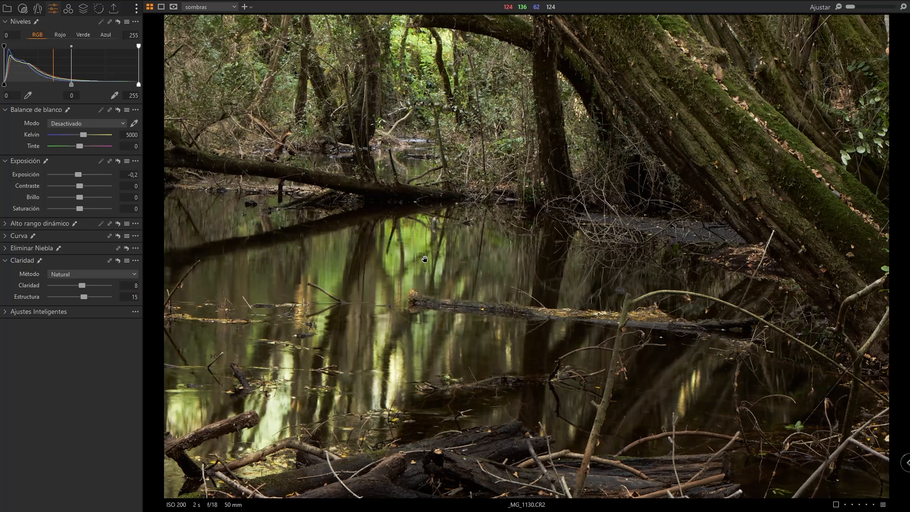
- Warm the luces layer by setting its white balance to 5700 K, then open the before/after split comparison
left_click(83, 8)
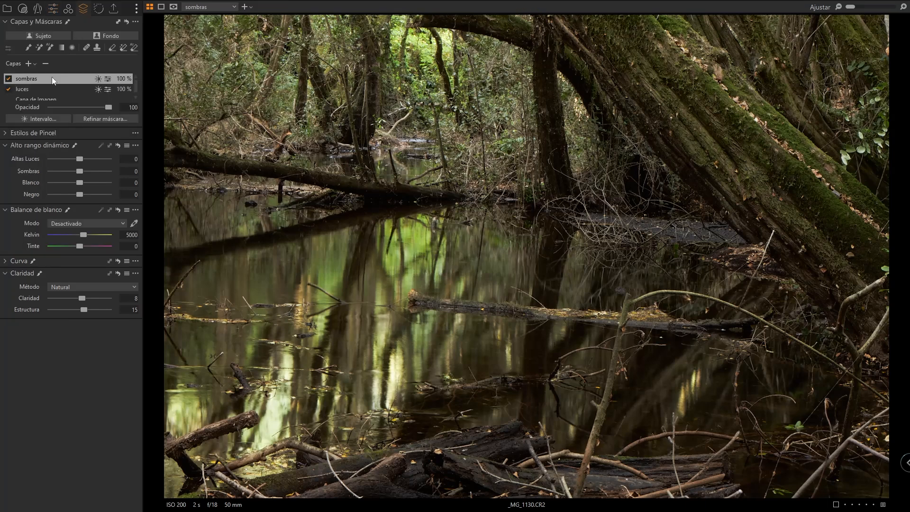
left_click(26, 88)
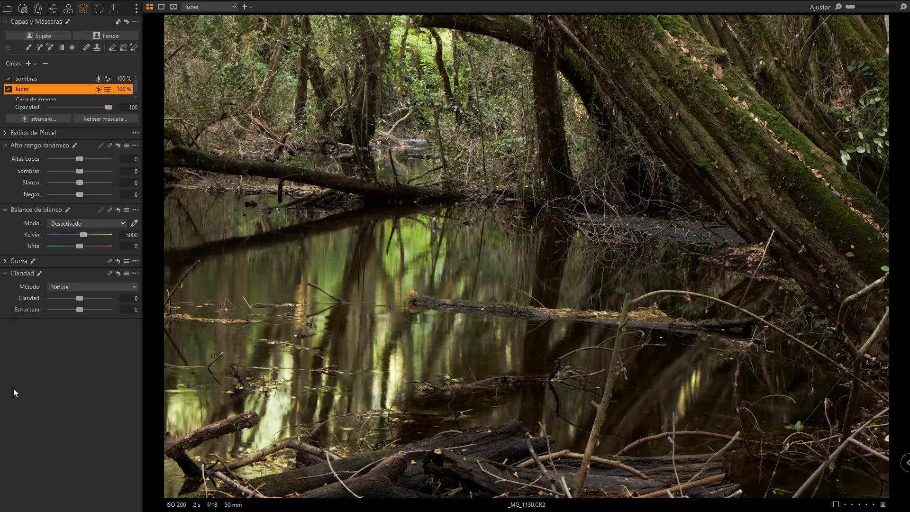
scroll(84, 236, "up", 5)
left_click_drag(84, 236, 93, 237)
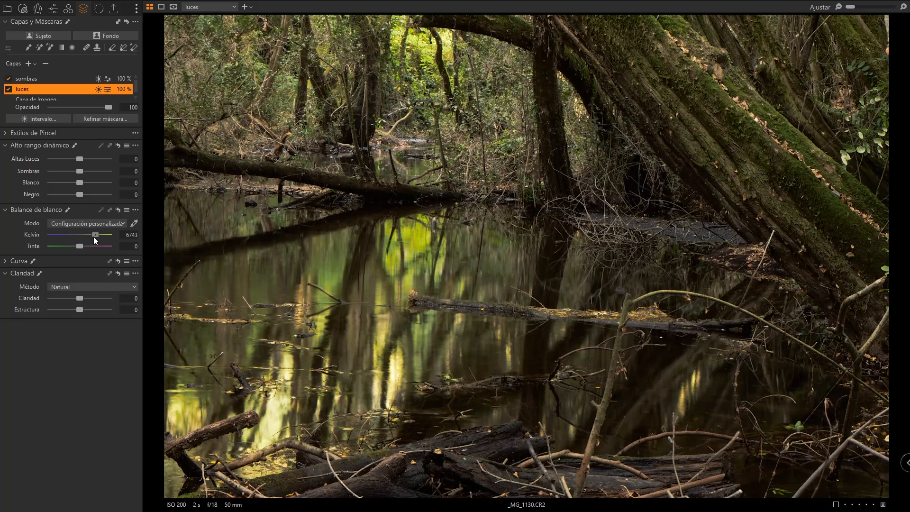
left_click_drag(93, 237, 87, 237)
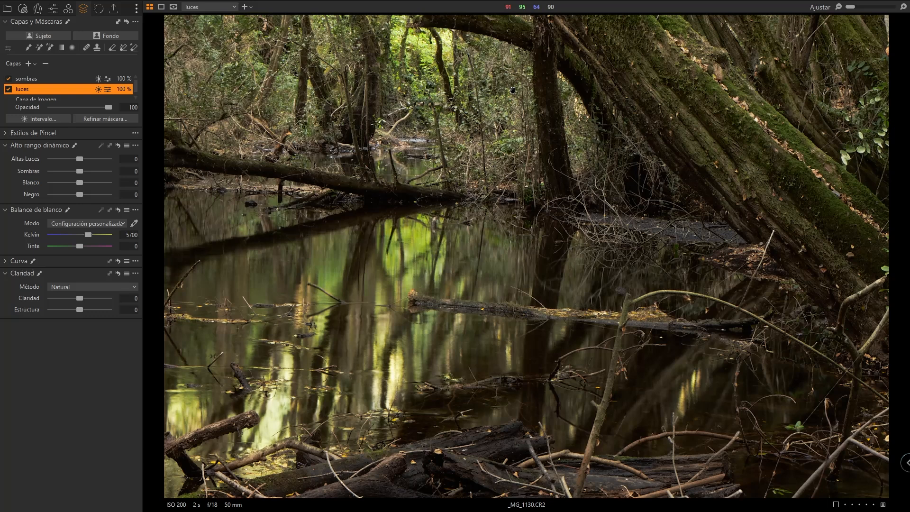
key("shift+y")
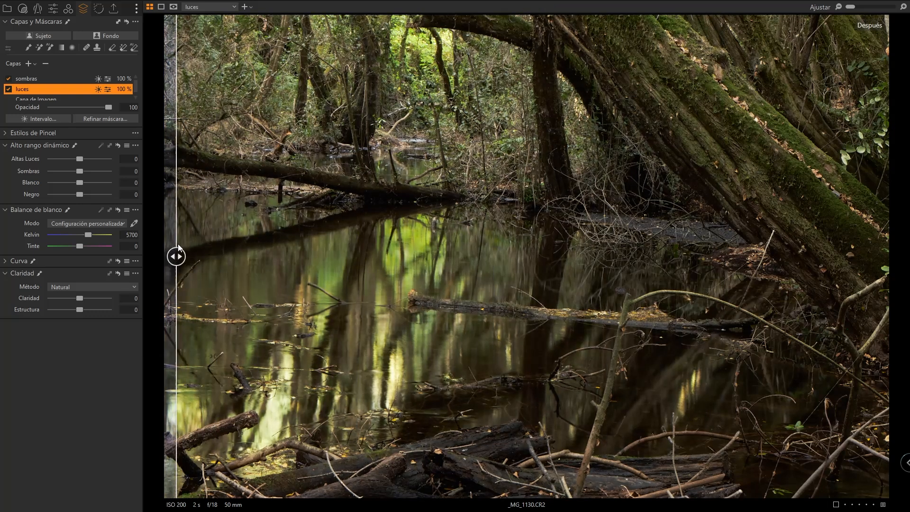